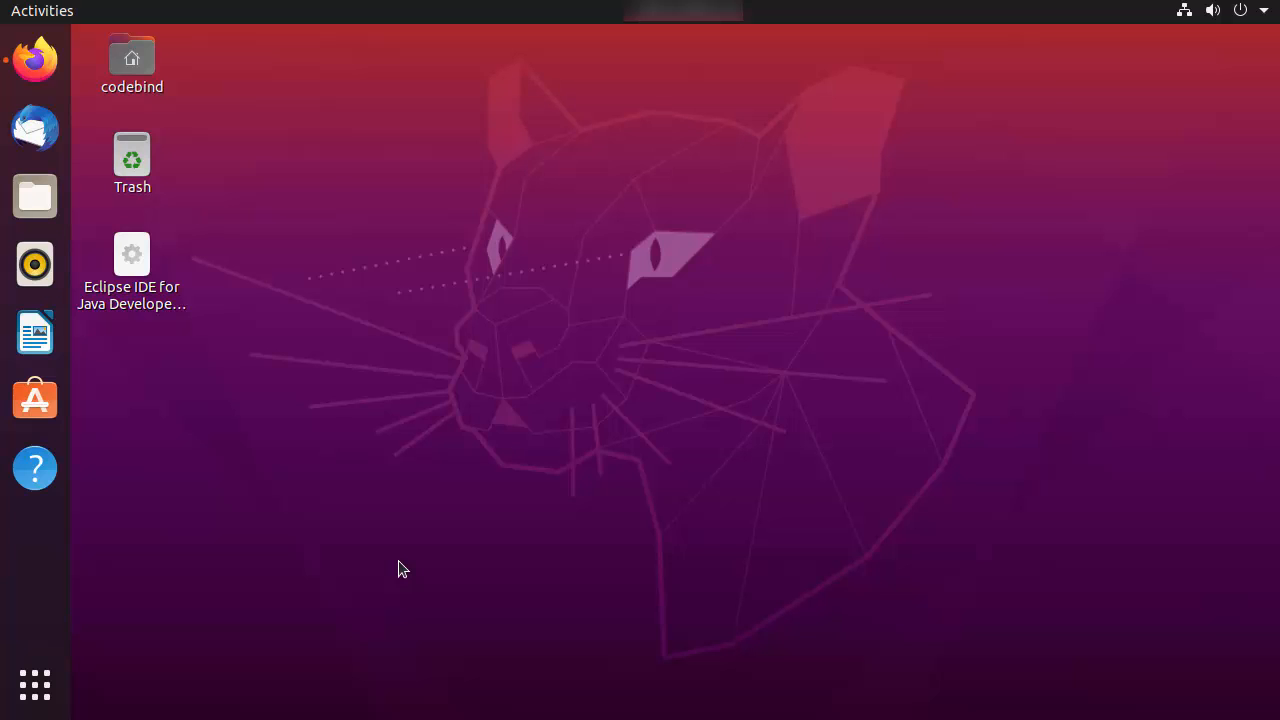
# Open a Terminal window from the desktop
pyautogui.hotkey('ctrl', 'alt', 't')
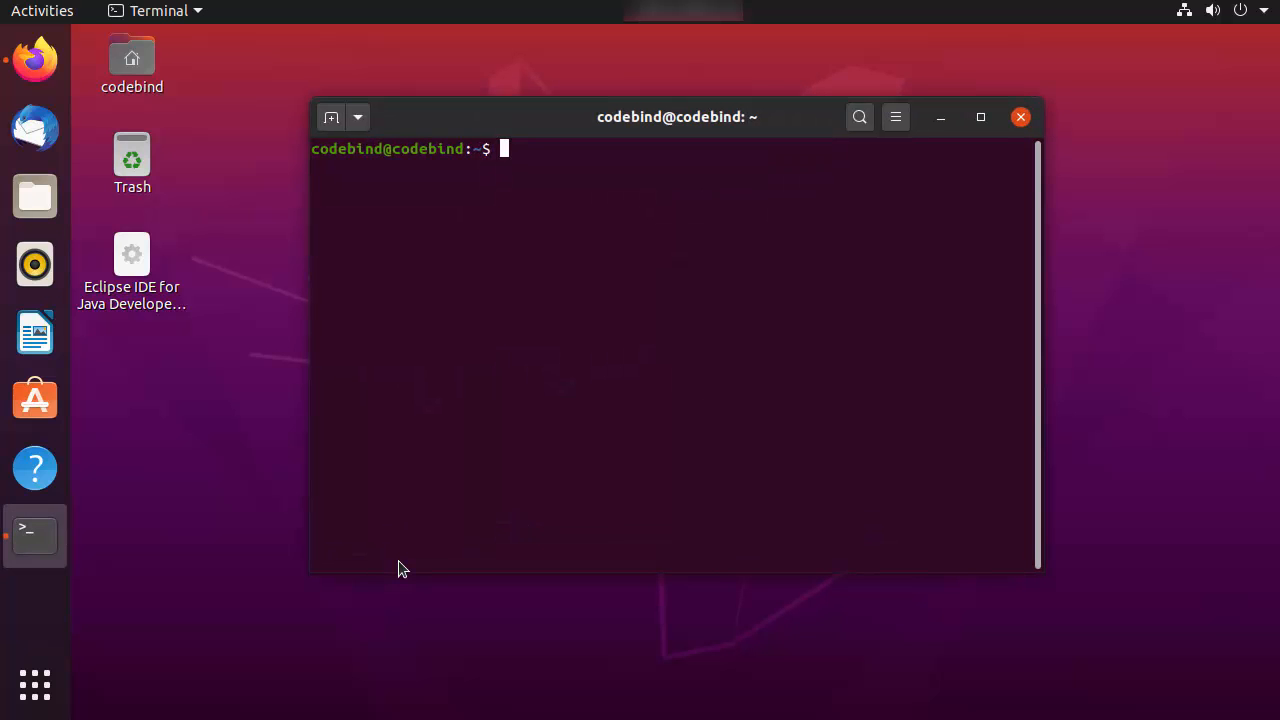
pyautogui.click(45, 689)
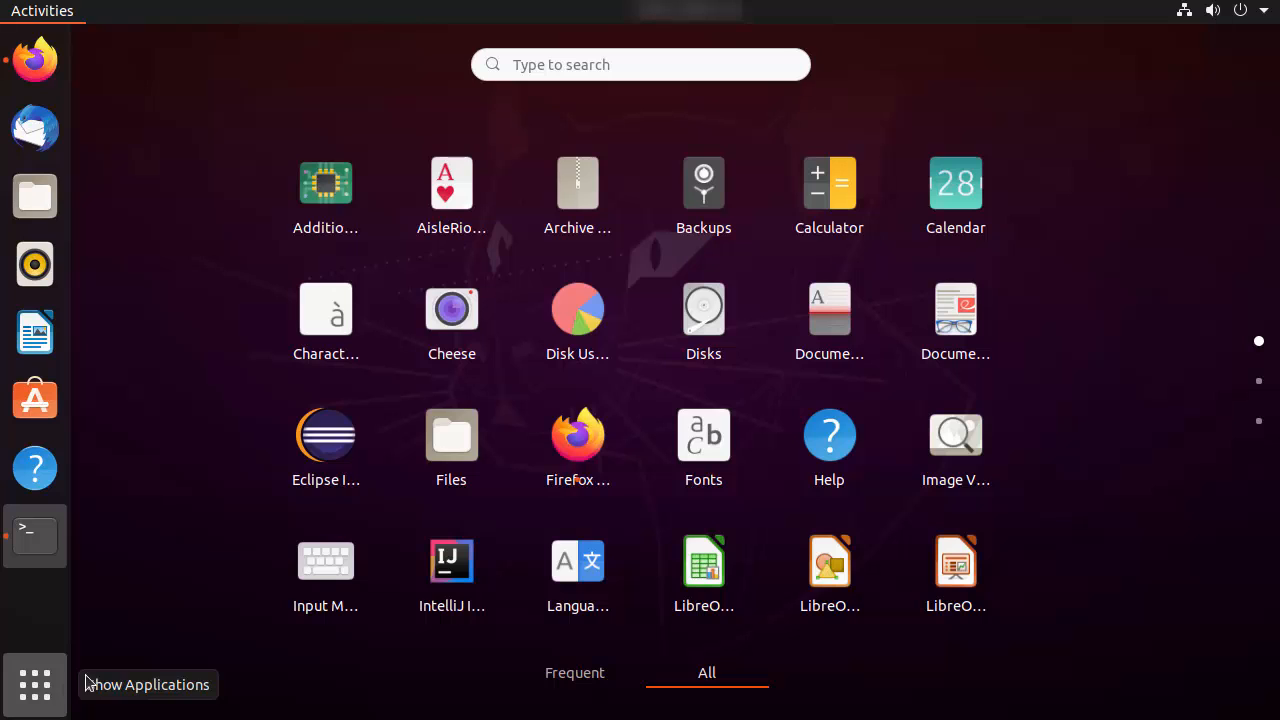
pyautogui.click(569, 62)
pyautogui.write('te')
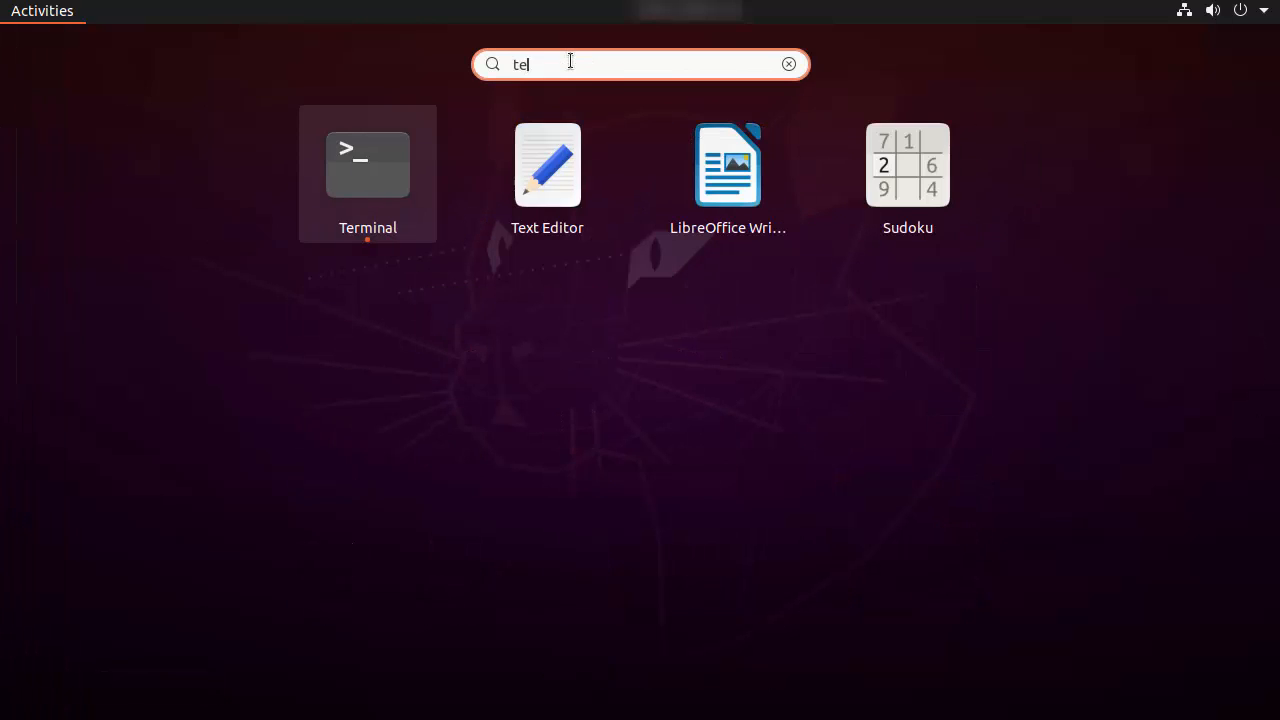
pyautogui.click(408, 191)
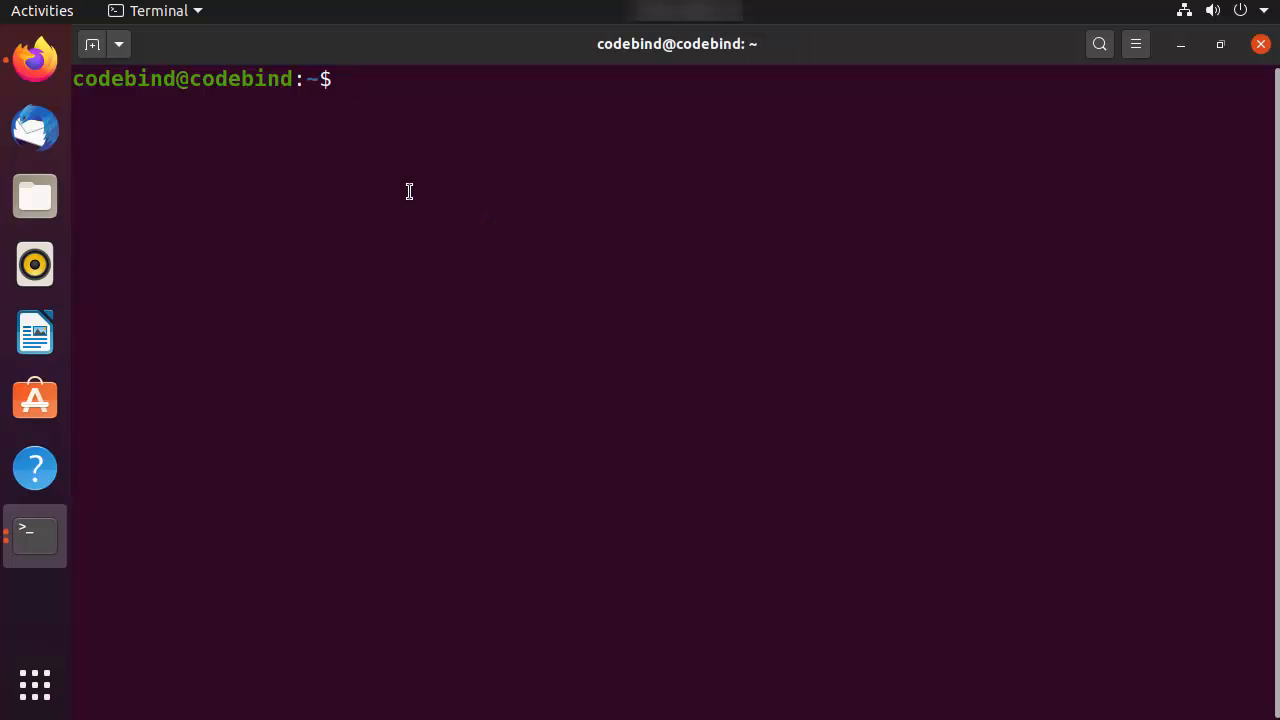
# Check the installed Java version with java --version and minimize the terminal
pyautogui.write('java --version')
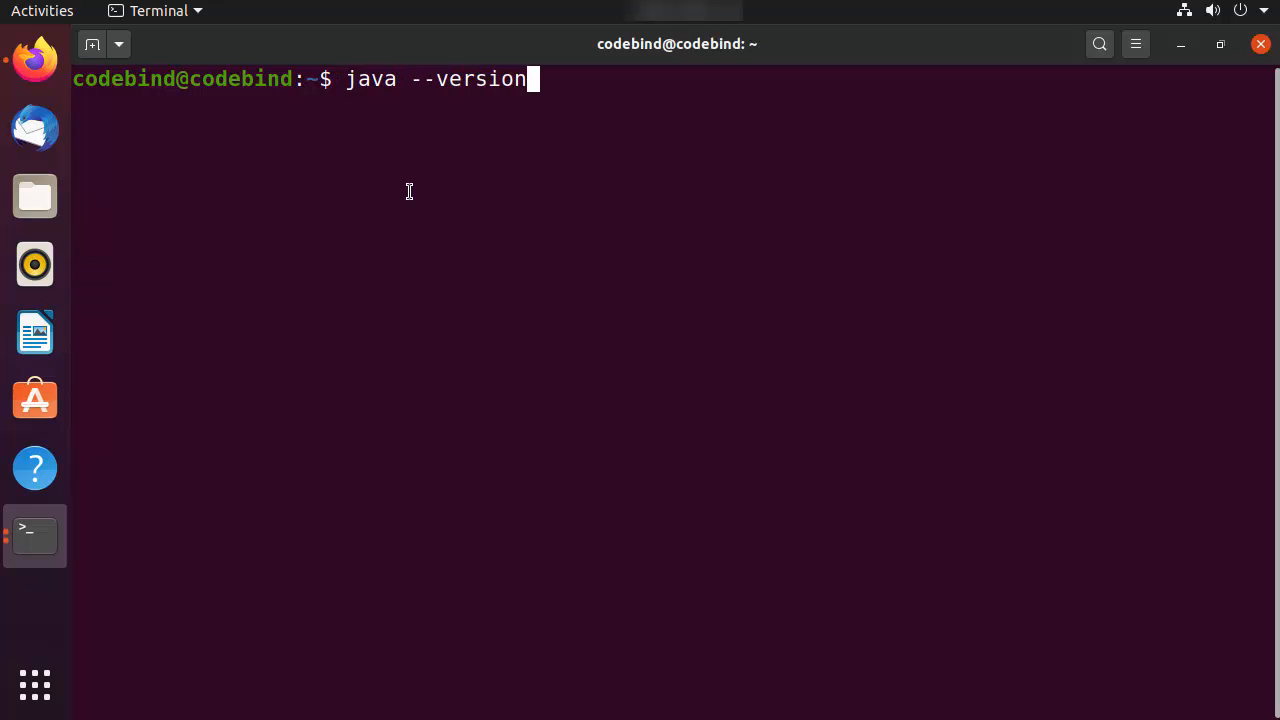
pyautogui.press('Return')
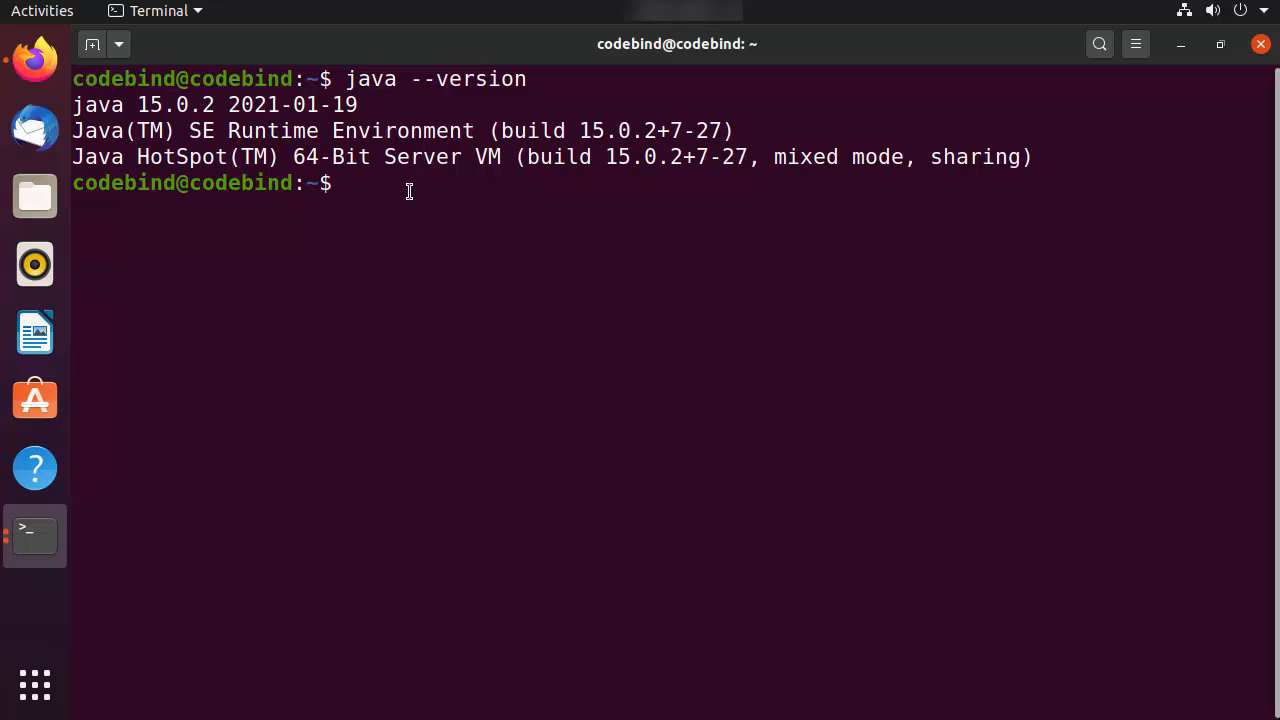
pyautogui.moveTo(76, 106); pyautogui.dragTo(364, 107)
pyautogui.click(1176, 47)
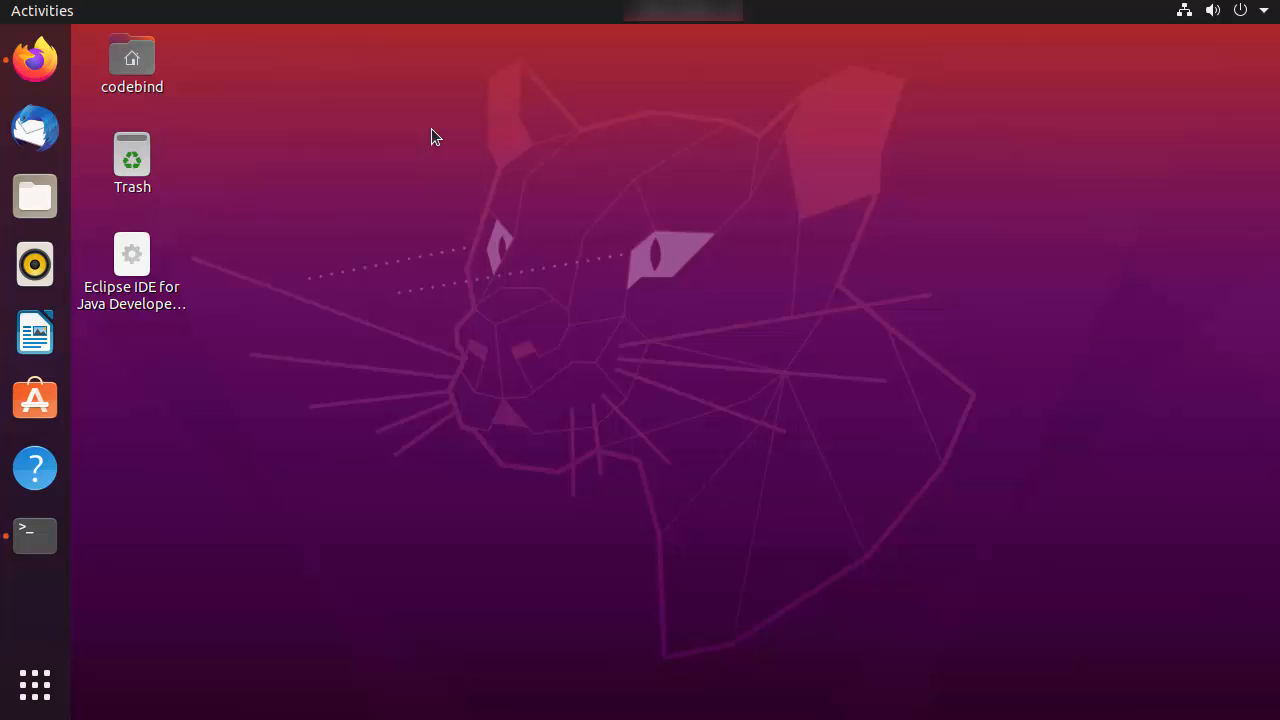
# Switch to Firefox, open Apache NetBeans Releases from the "netbeans download" search, and check the latest release before minimizing the browser
pyautogui.click(50, 68)
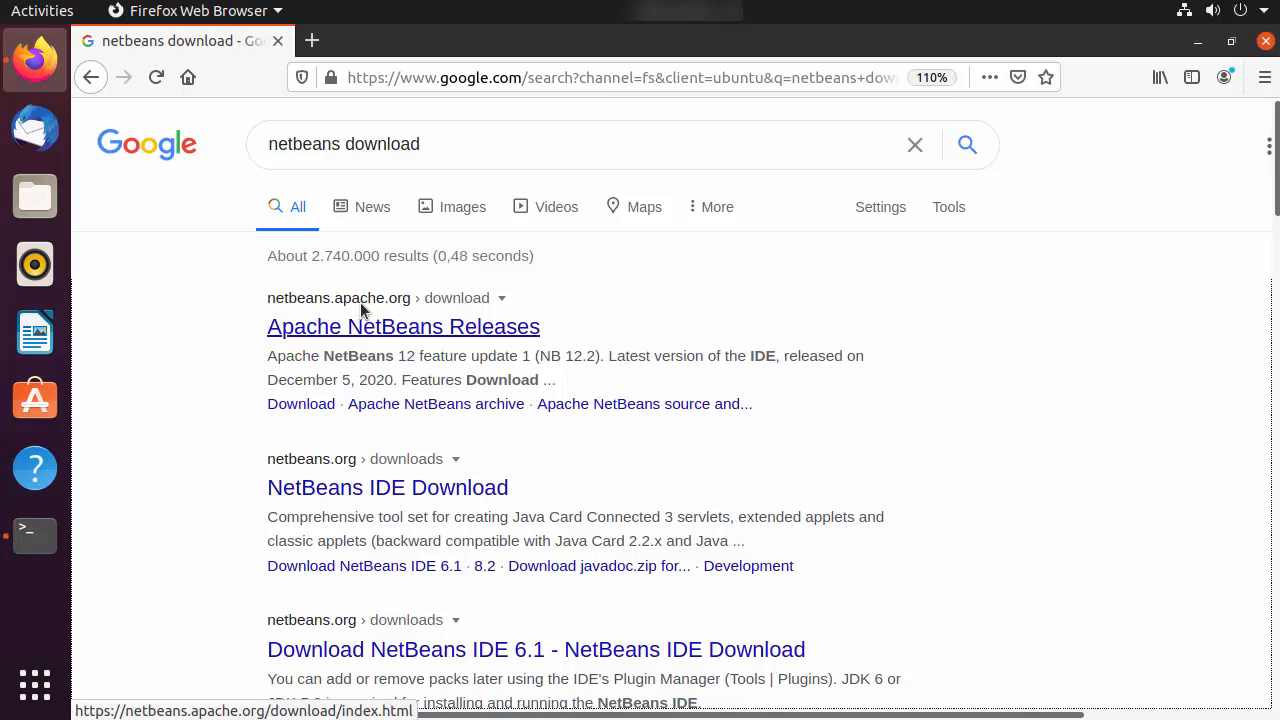
pyautogui.click(424, 339)
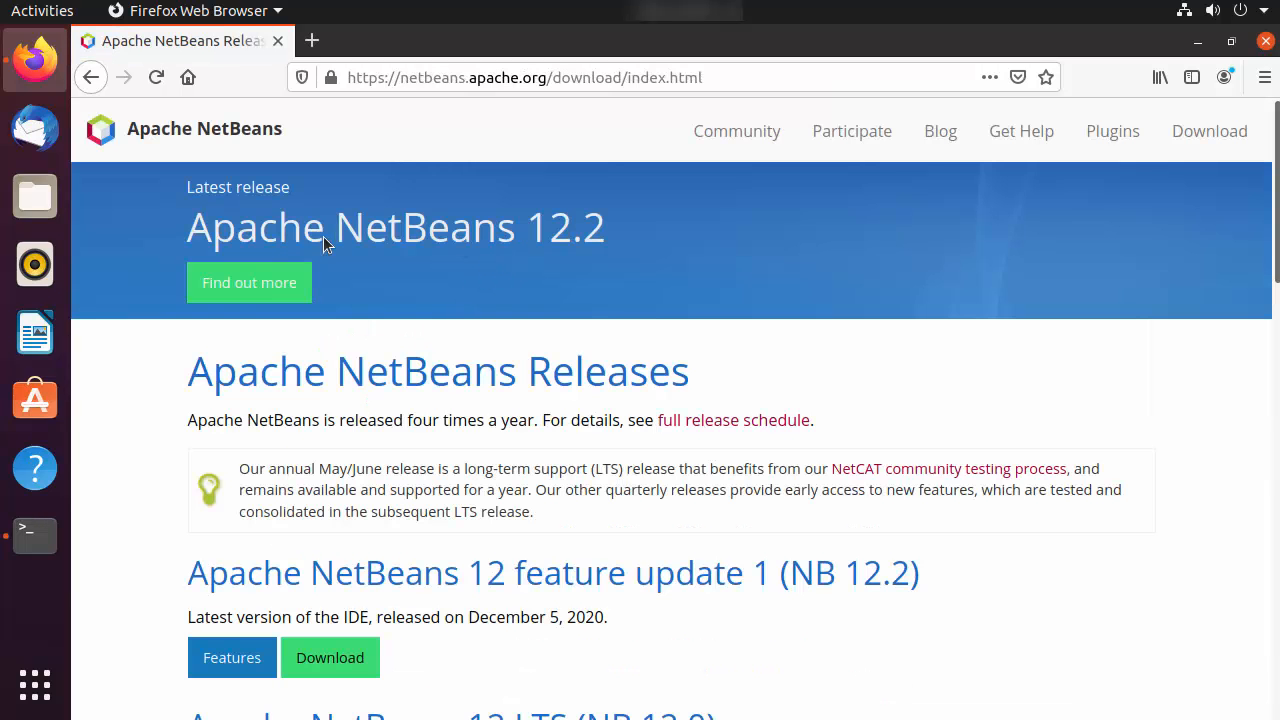
pyautogui.moveTo(196, 196); pyautogui.dragTo(288, 198)
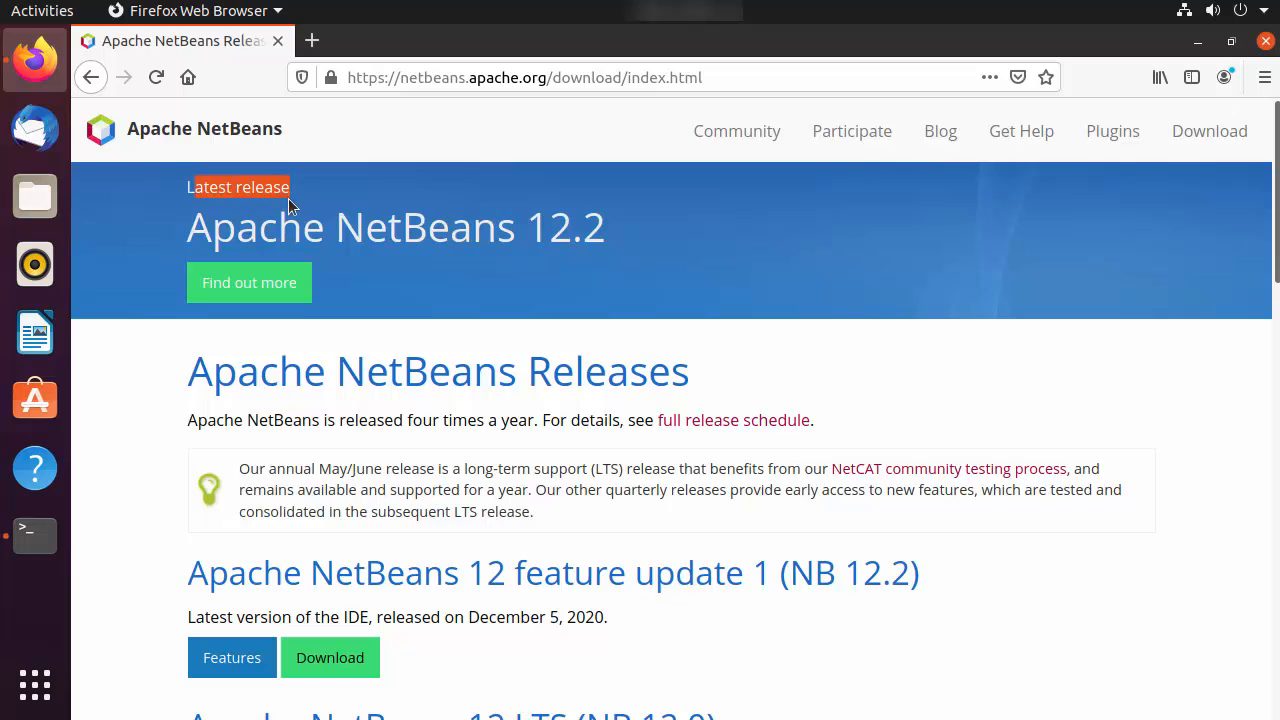
pyautogui.moveTo(549, 234); pyautogui.dragTo(608, 233)
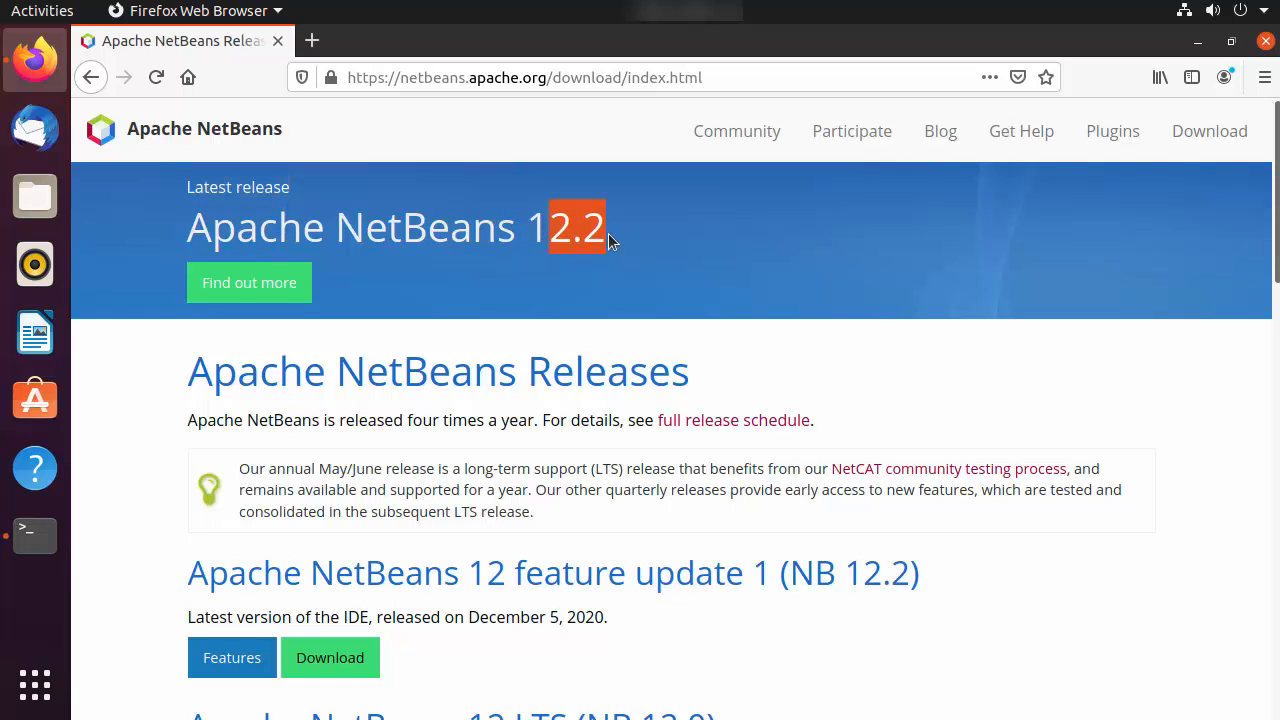
pyautogui.click(608, 233)
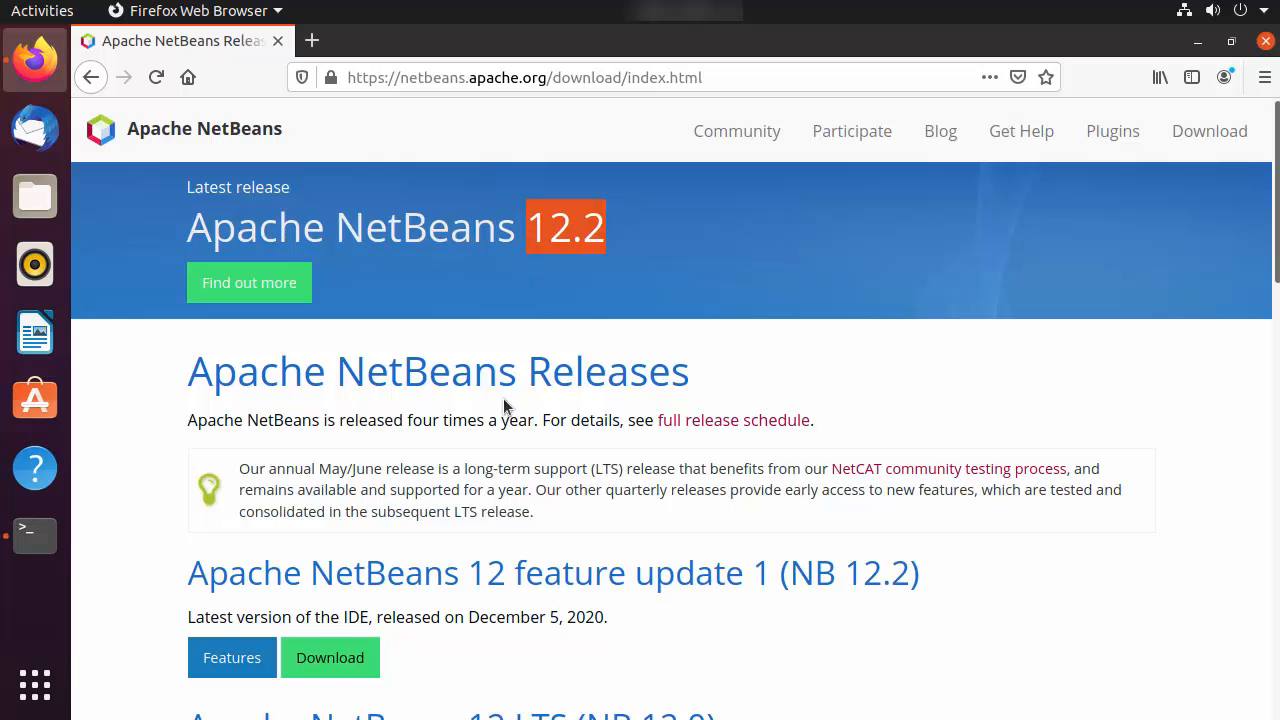
pyautogui.scroll(-2, 499, 427)
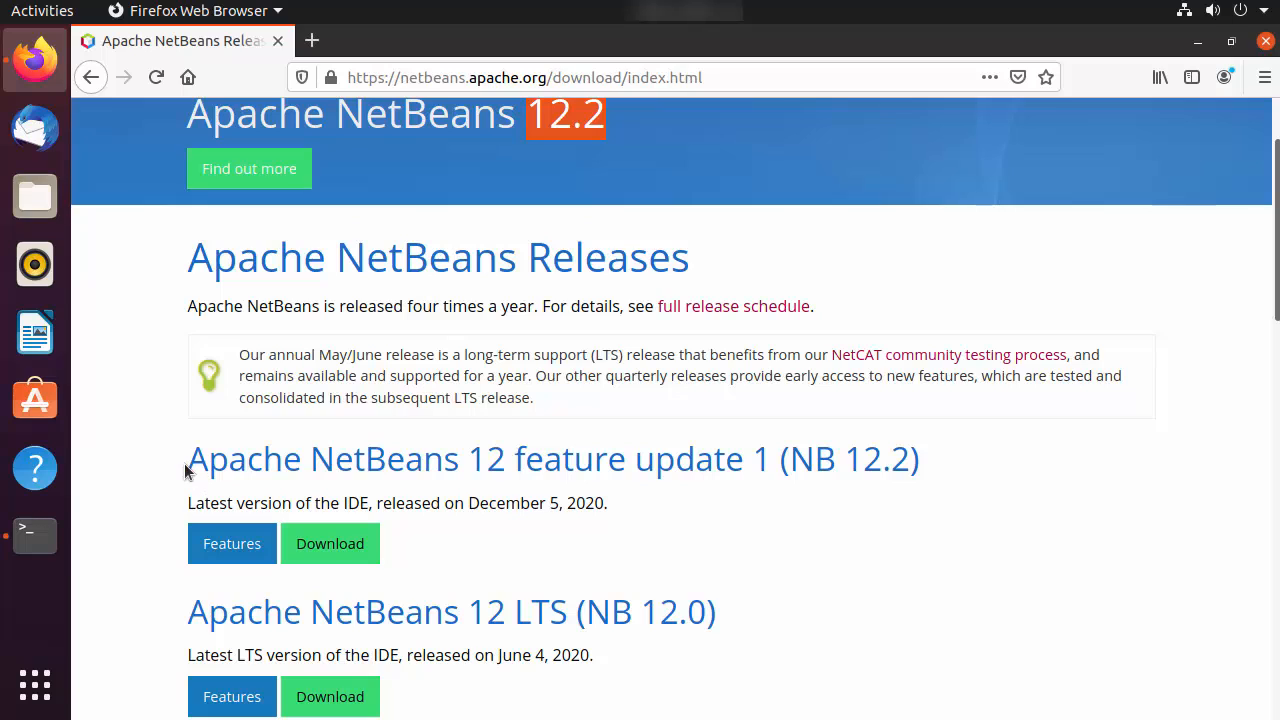
pyautogui.moveTo(185, 470); pyautogui.dragTo(601, 453)
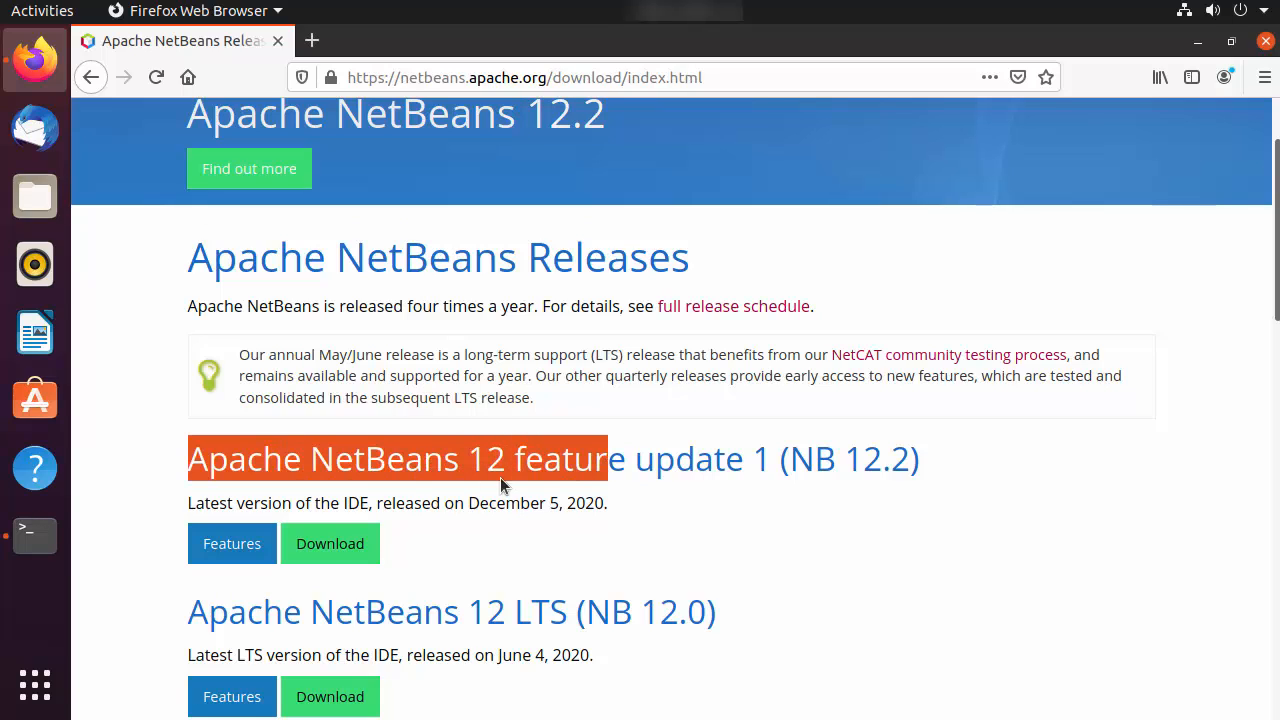
pyautogui.click(1197, 42)
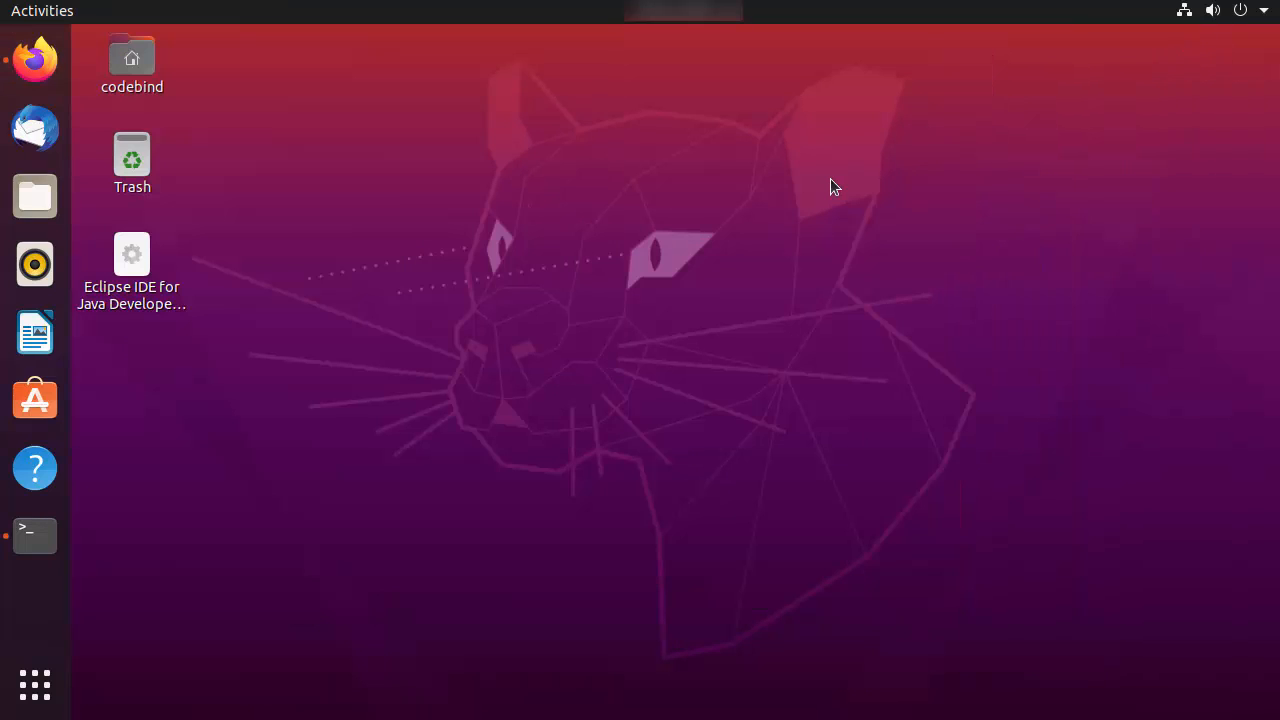
# Switch back to the terminal, clear it, and look up the available NetBeans packages with snap find netbeans
pyautogui.click(48, 536)
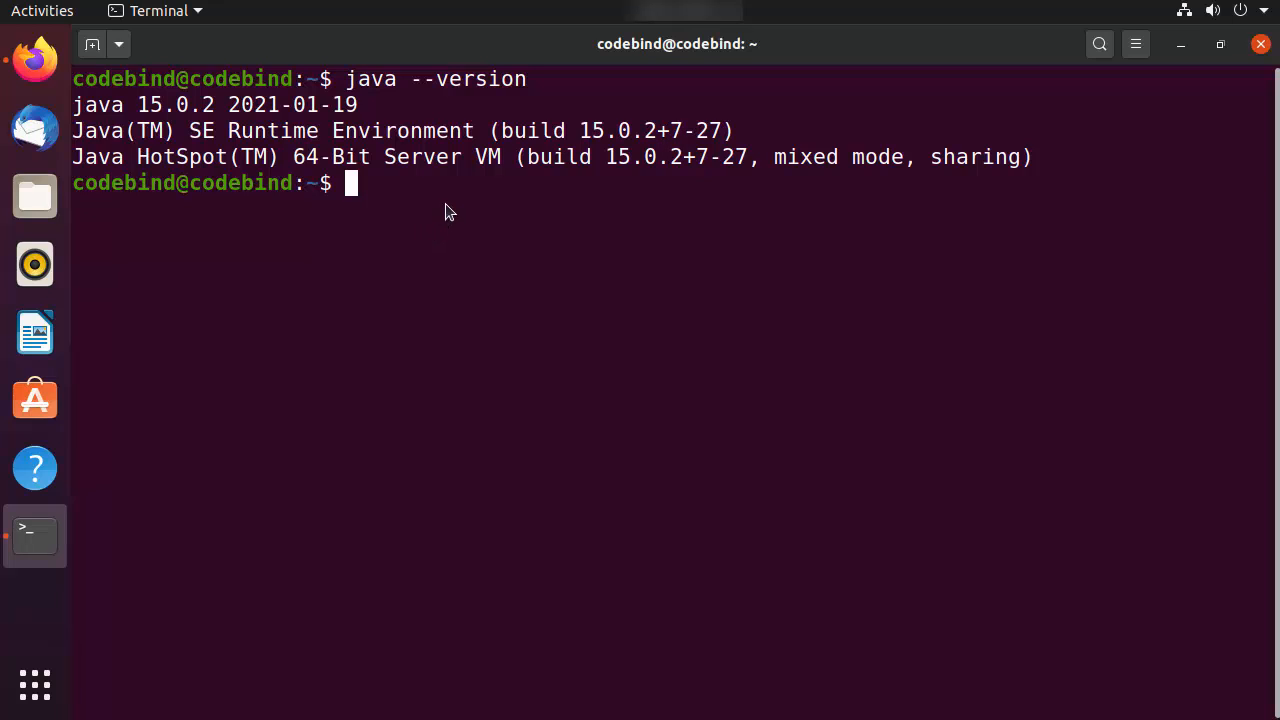
pyautogui.write('clear')
pyautogui.press('Return')
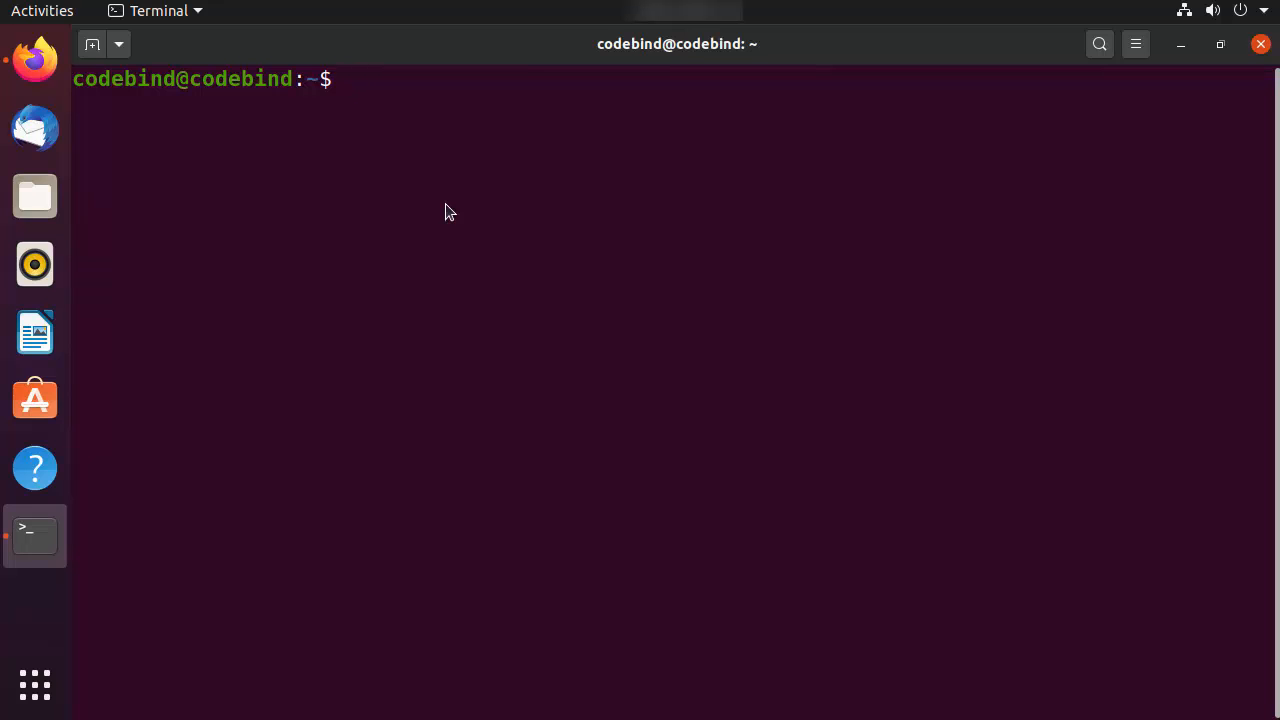
pyautogui.write('snap find ')
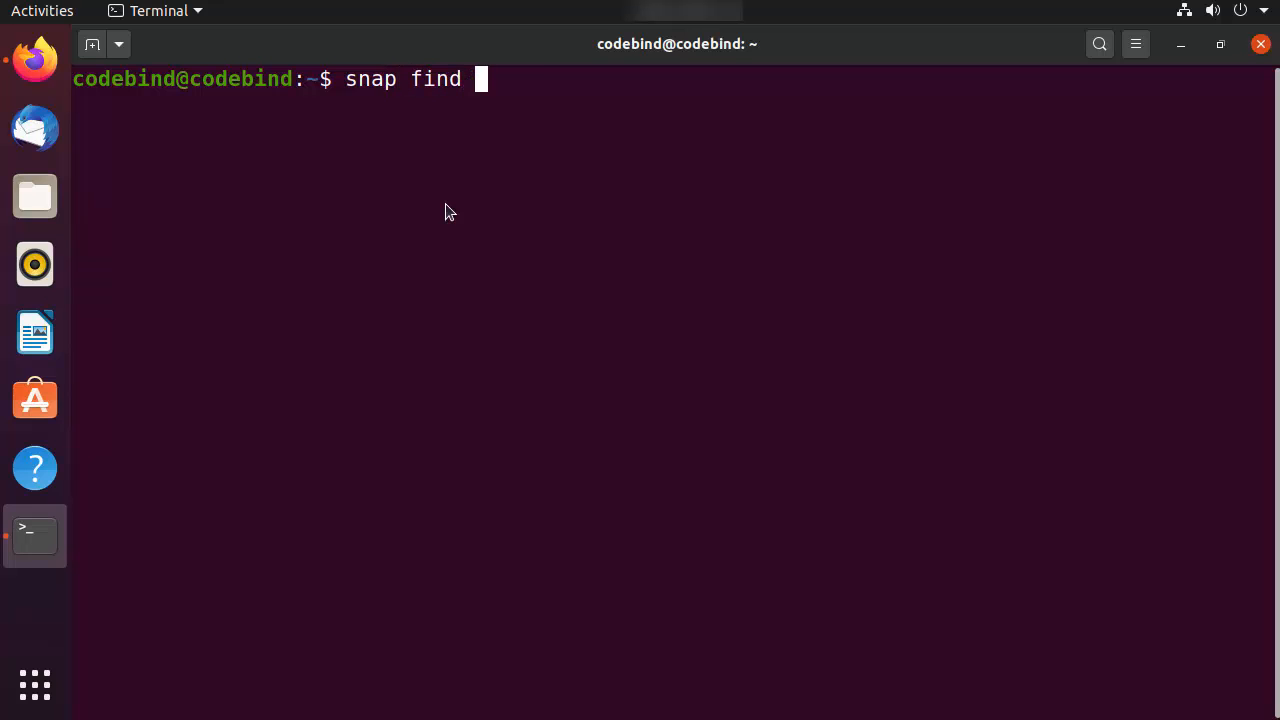
pyautogui.write('netbeans')
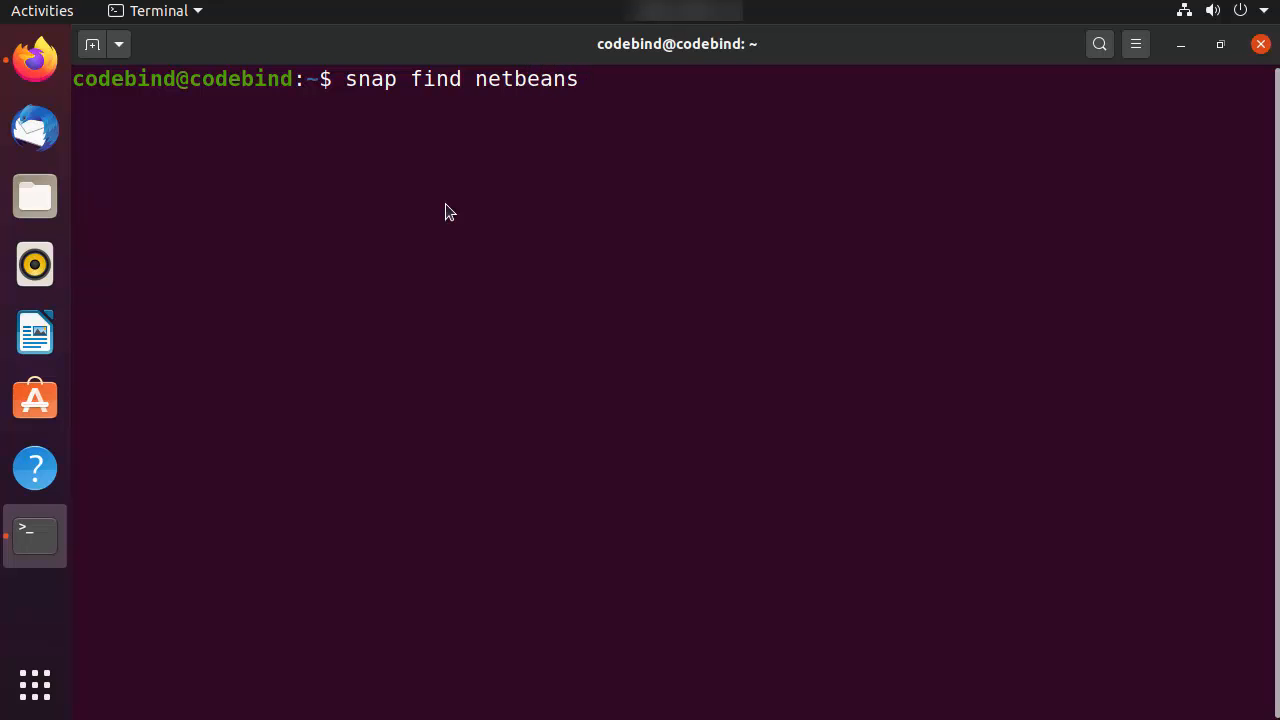
pyautogui.press('Return')
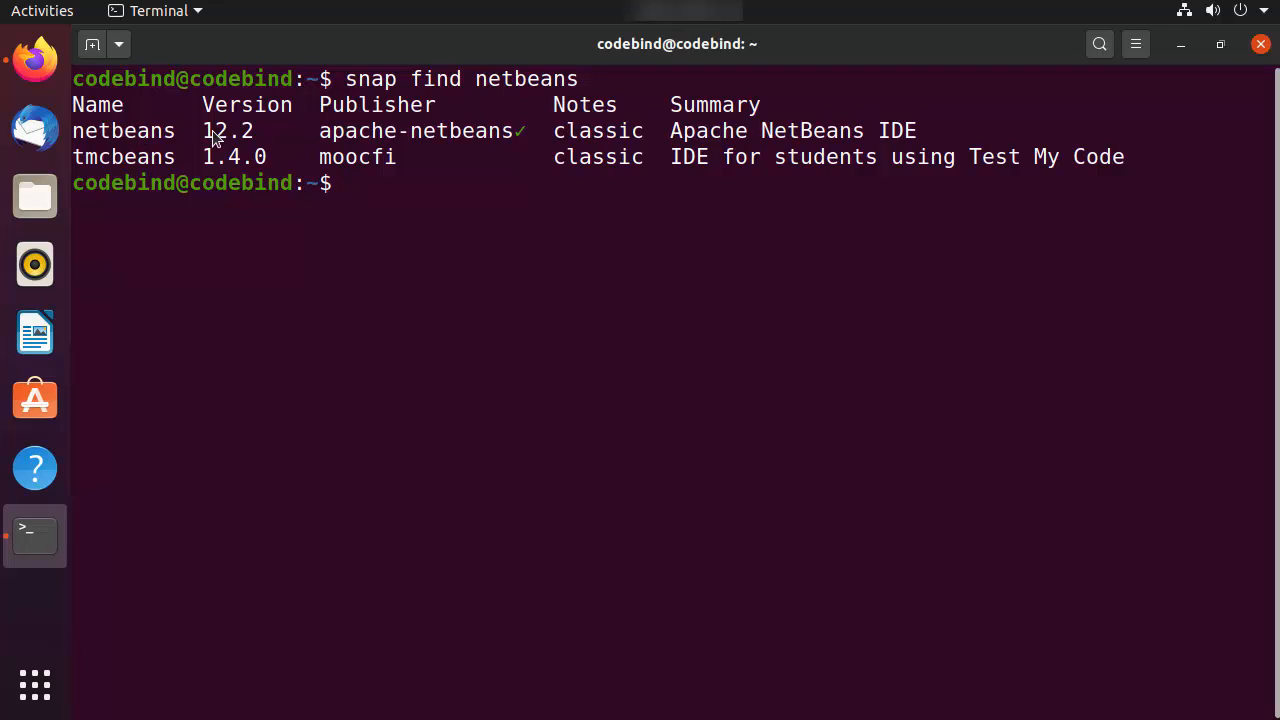
# Compare the netbeans snap's version with the latest release on the Apache NetBeans page in Firefox, and return to the terminal
pyautogui.moveTo(205, 134); pyautogui.dragTo(268, 140)
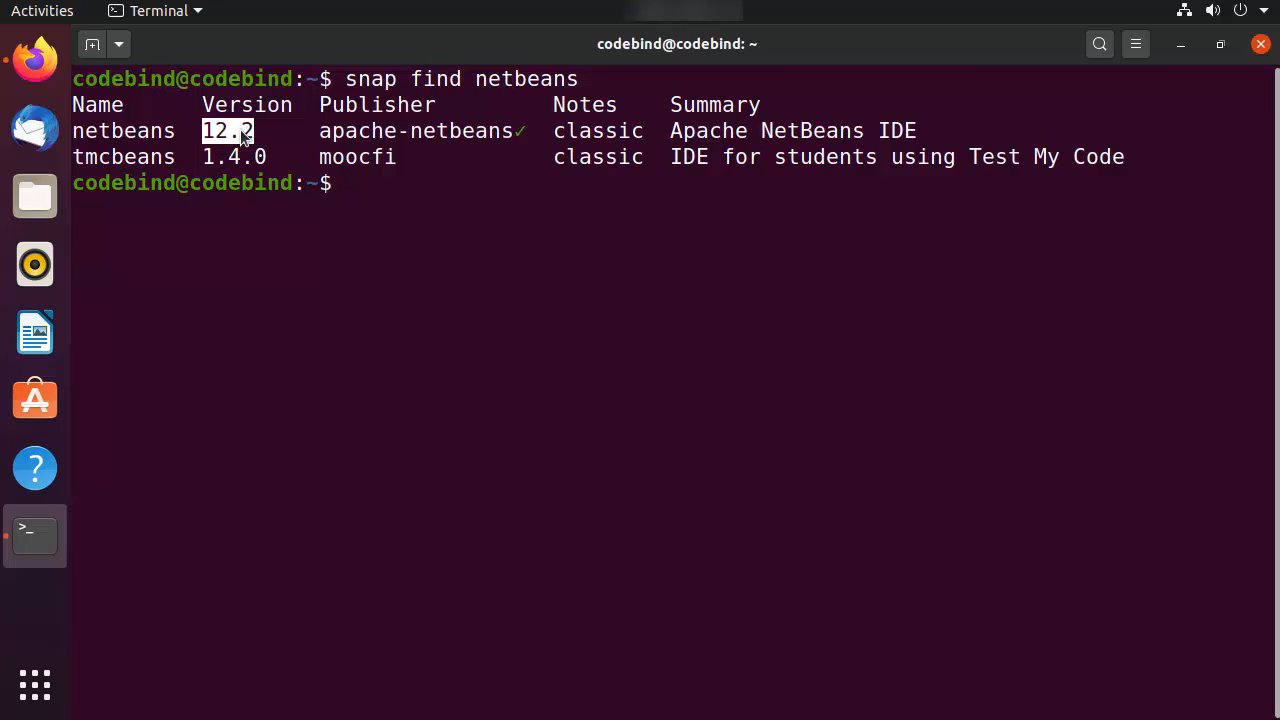
pyautogui.click(35, 60)
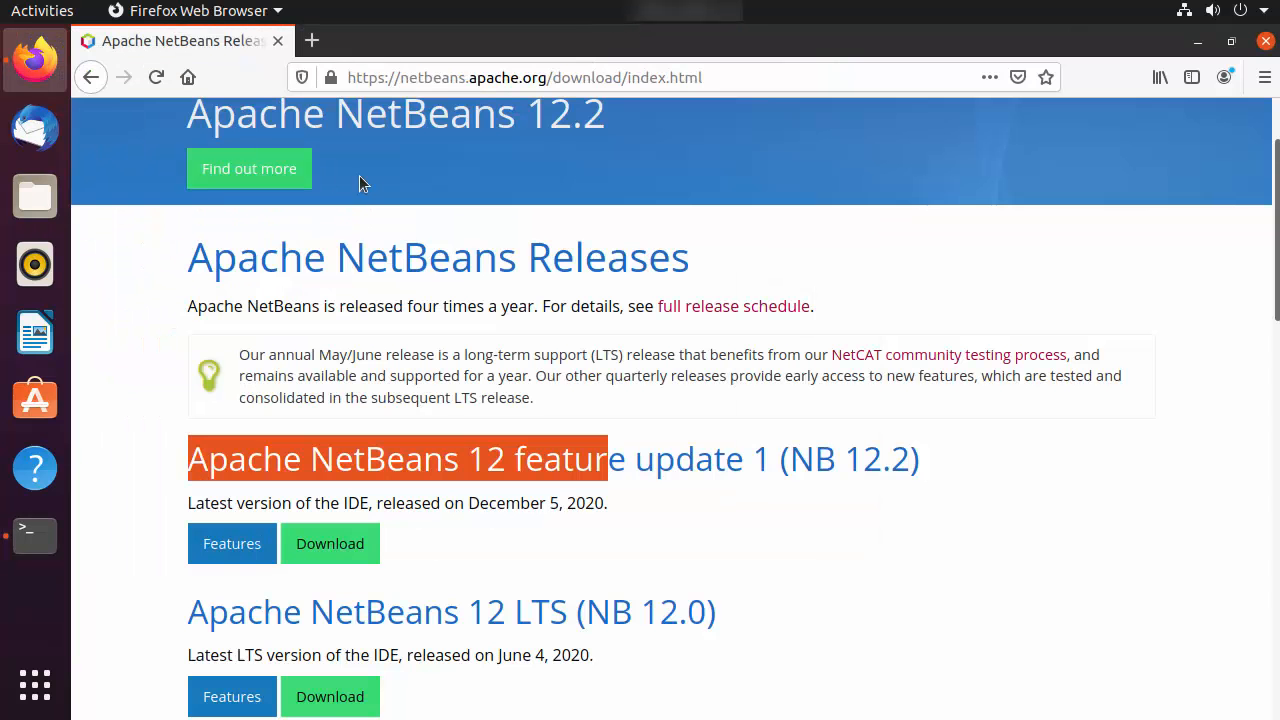
pyautogui.click(1197, 42)
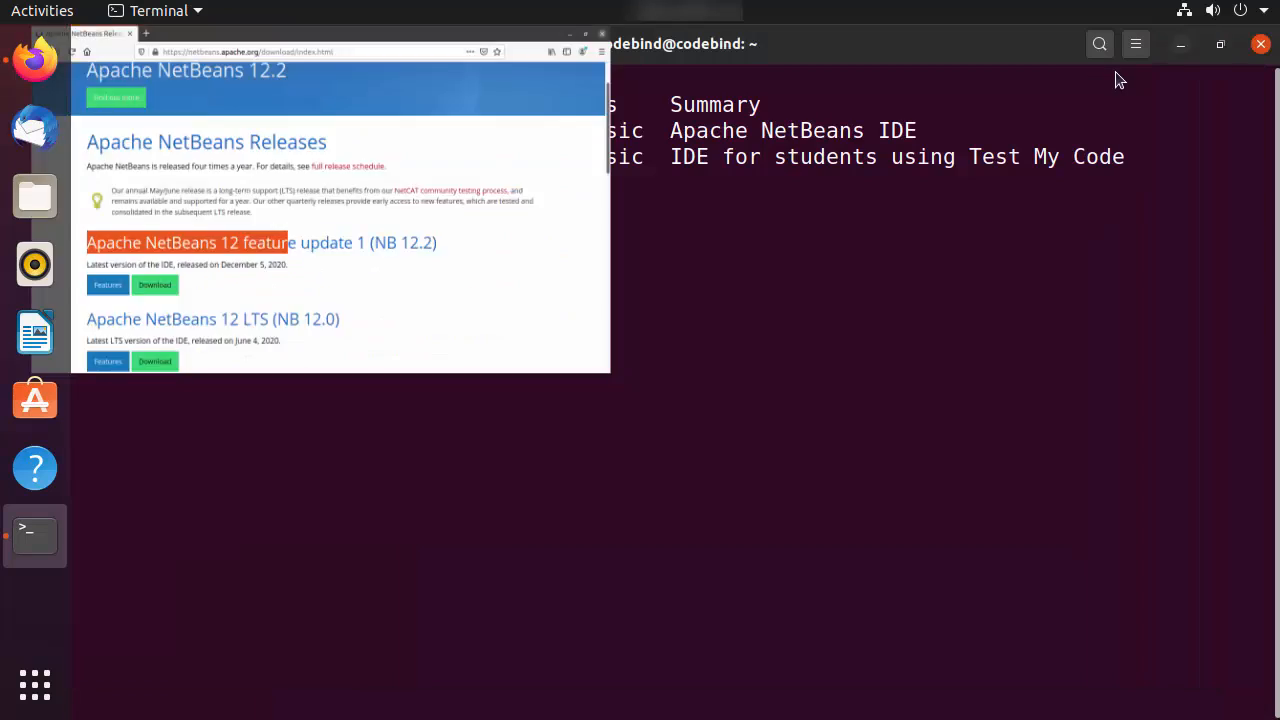
pyautogui.click(491, 302)
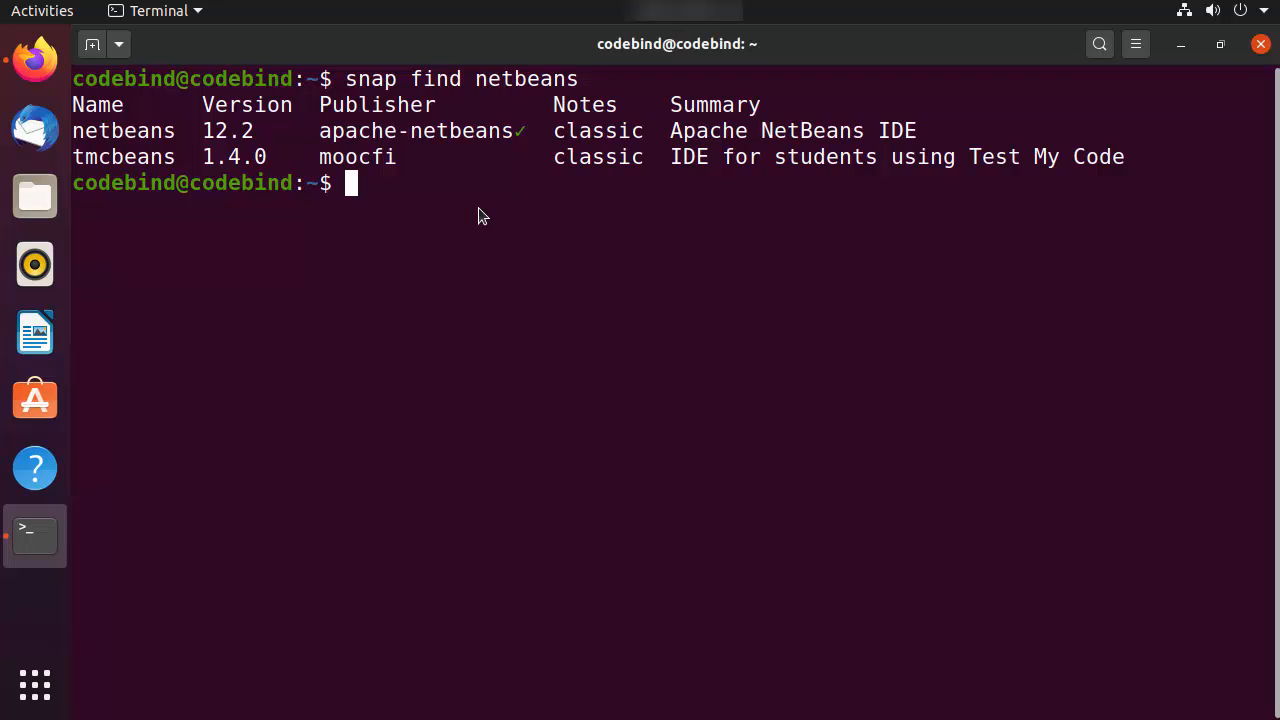
# Install NetBeans with sudo snap install netbeans --classic, authorize it with the account password, and check the installation message
pyautogui.hotkey('ctrl', 'shift', 'v')
pyautogui.press('Return')
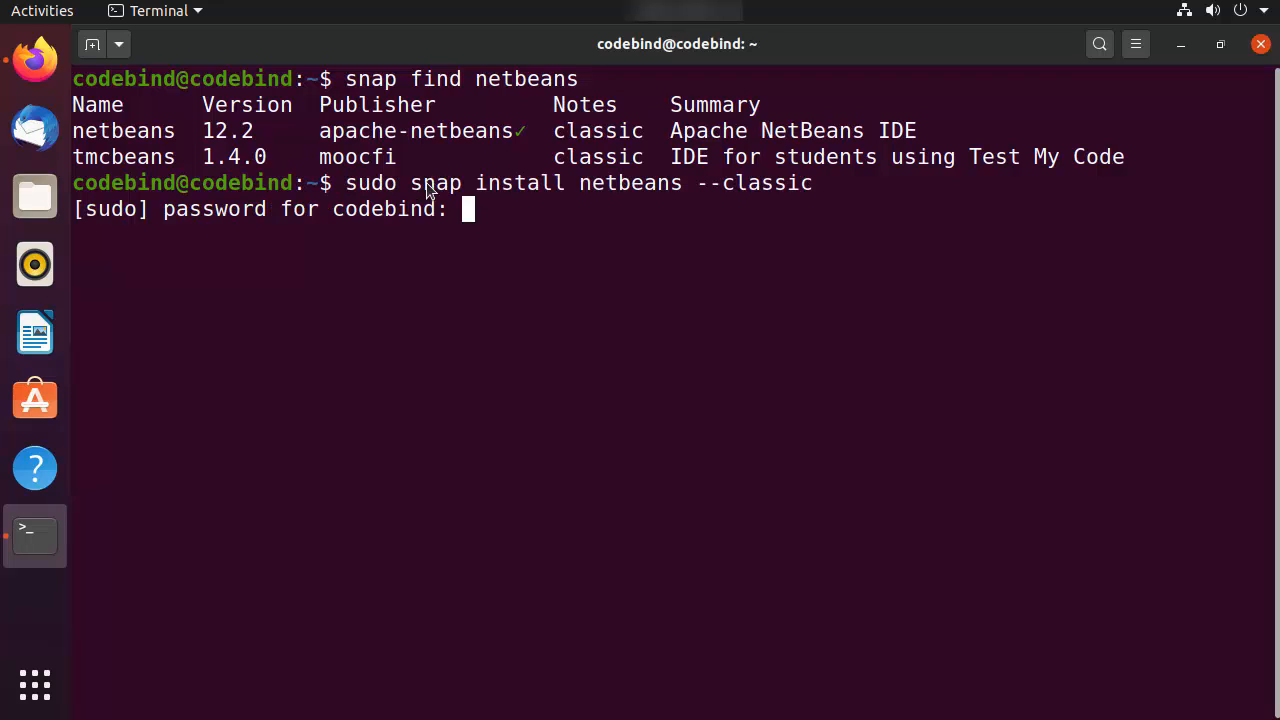
pyautogui.moveTo(361, 182); pyautogui.dragTo(435, 182)
pyautogui.click(436, 182)
pyautogui.doubleClick(609, 184)
pyautogui.click(690, 192)
pyautogui.press('Return')
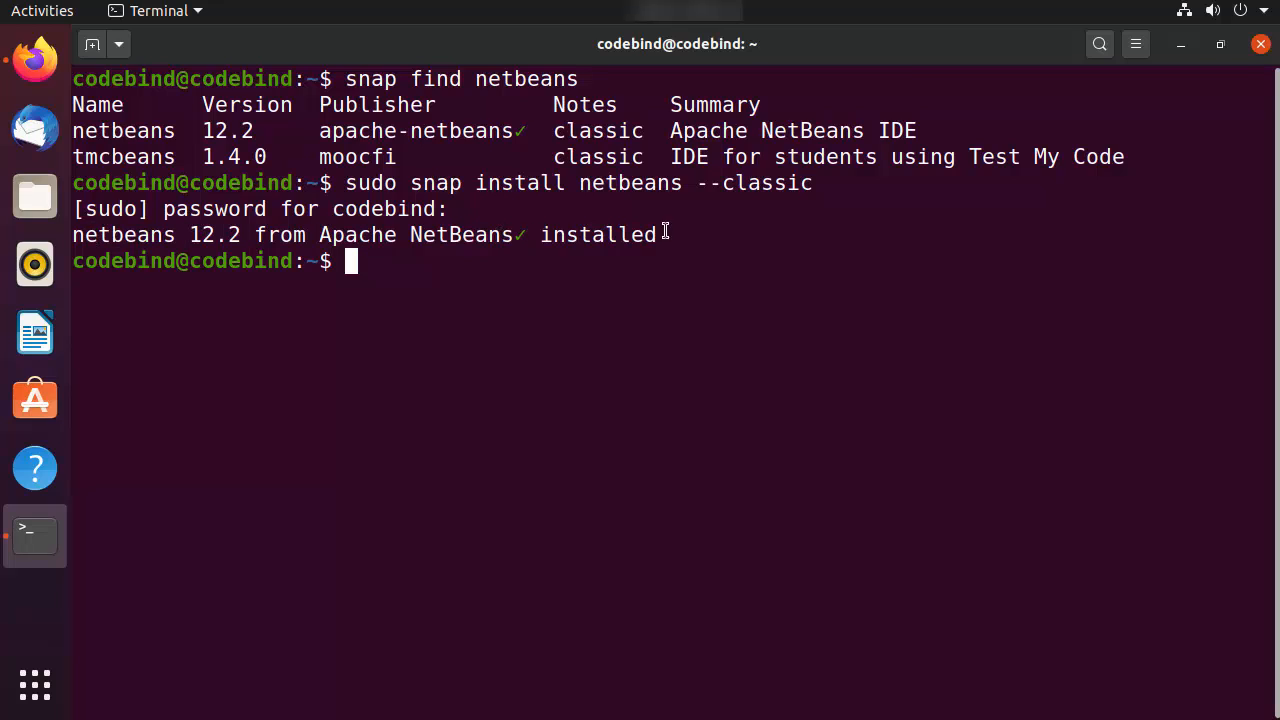
pyautogui.moveTo(665, 232); pyautogui.dragTo(168, 232)
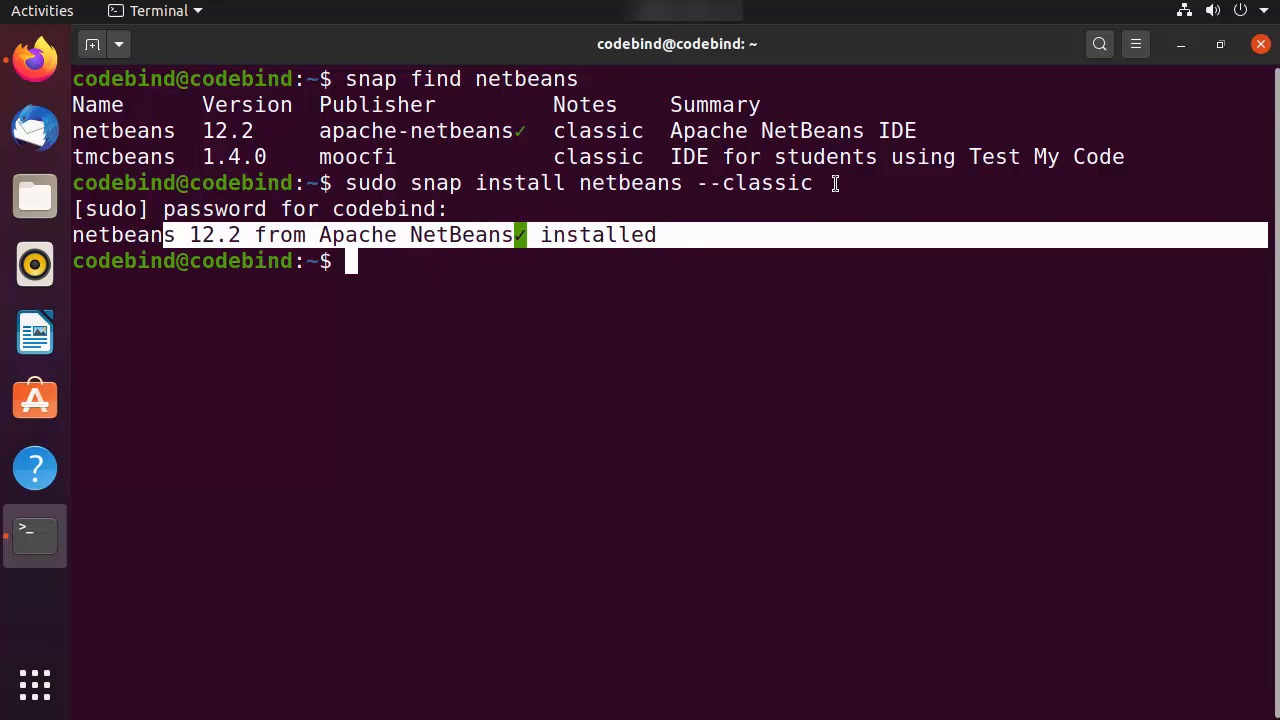
# Minimize the terminal, search the installed applications for "net", and launch Apache NetBeans
pyautogui.click(1180, 46)
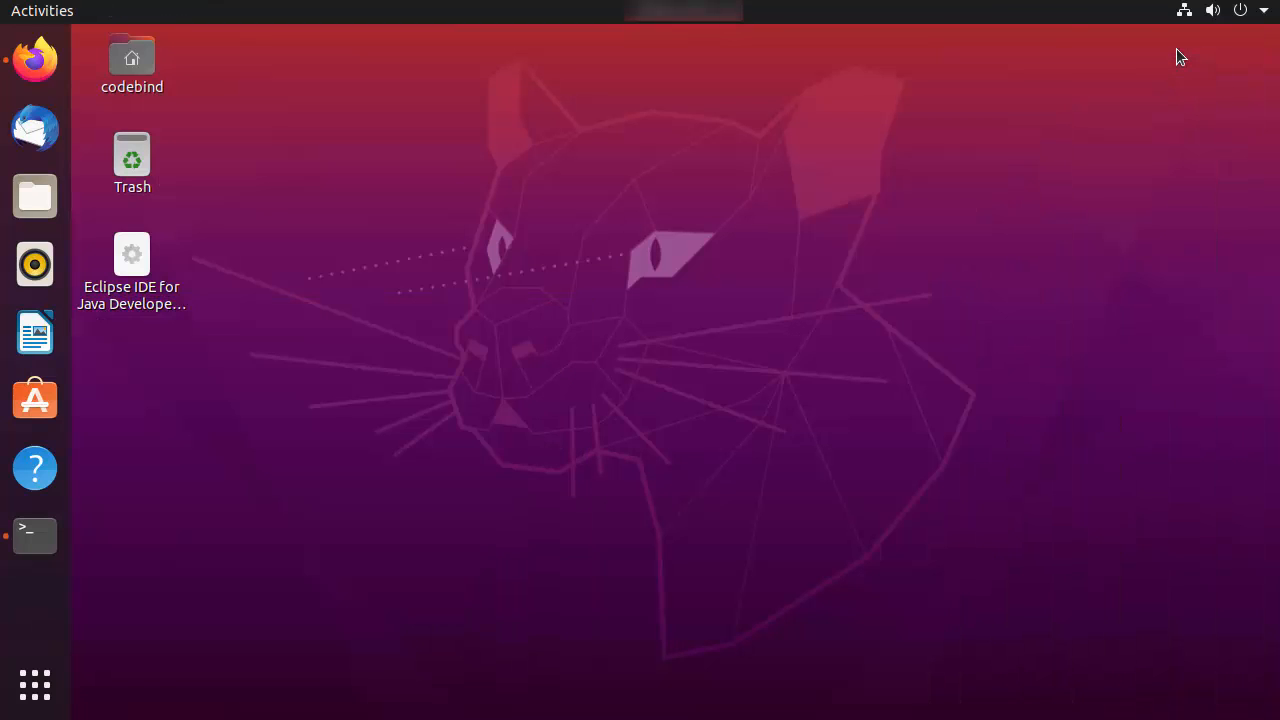
pyautogui.click(35, 688)
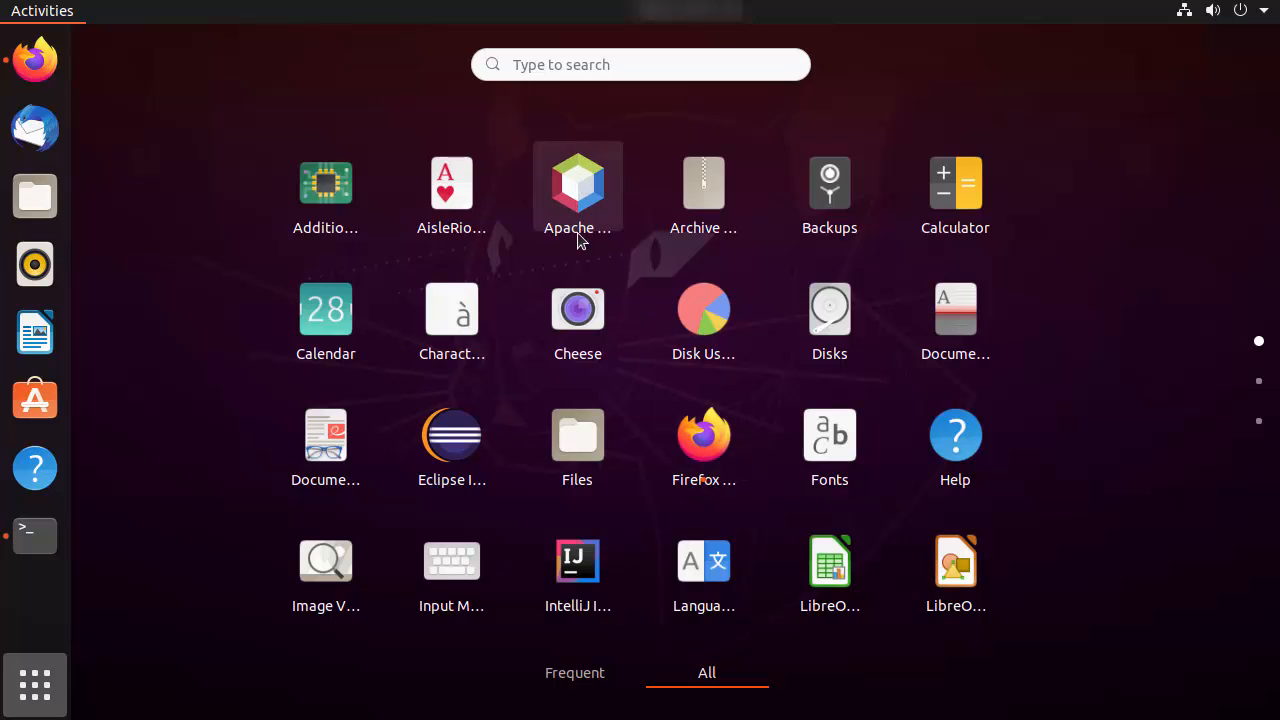
pyautogui.click(588, 73)
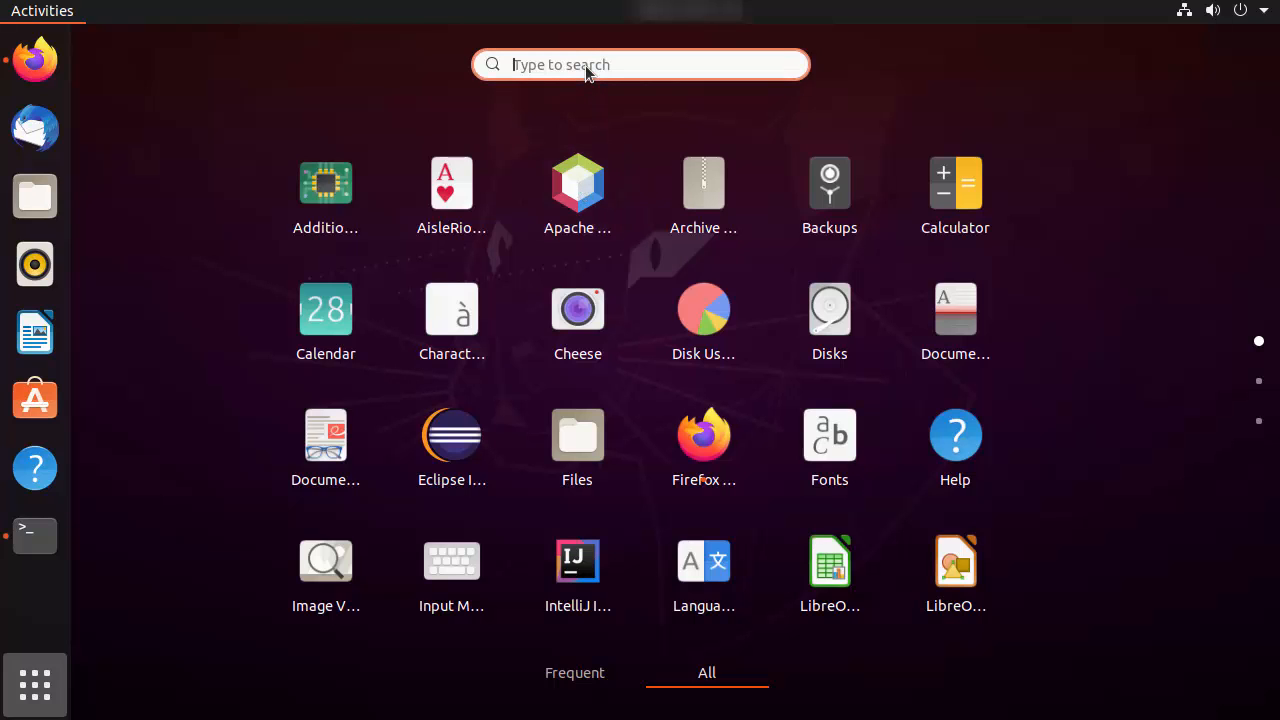
pyautogui.write('net')
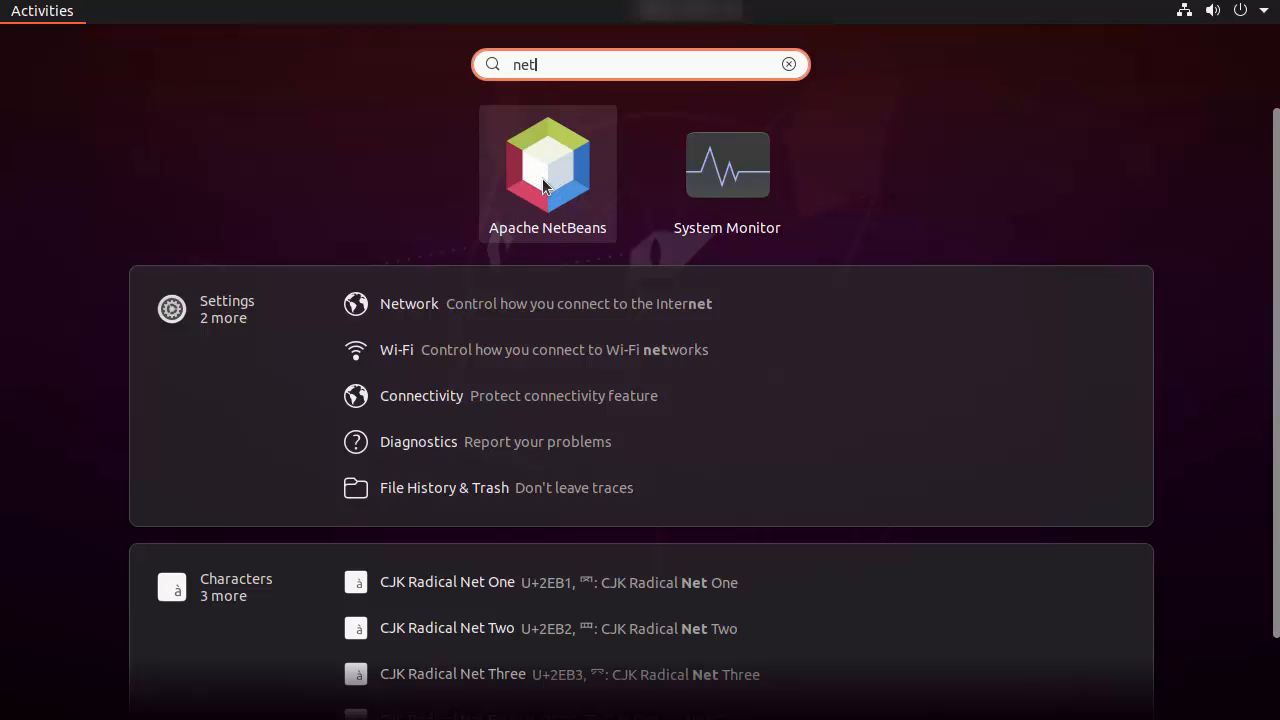
pyautogui.click(544, 186)
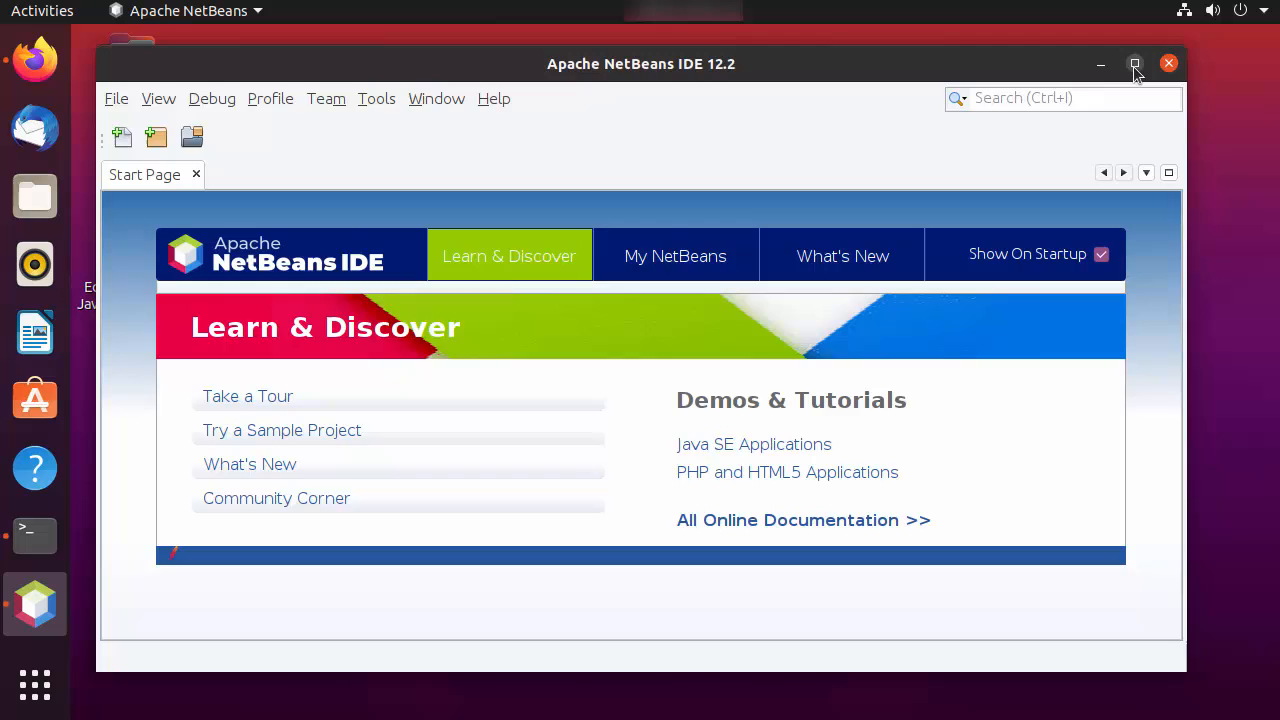
# Start a new project of the Java with Maven category using the Java Application type
pyautogui.click(1131, 61)
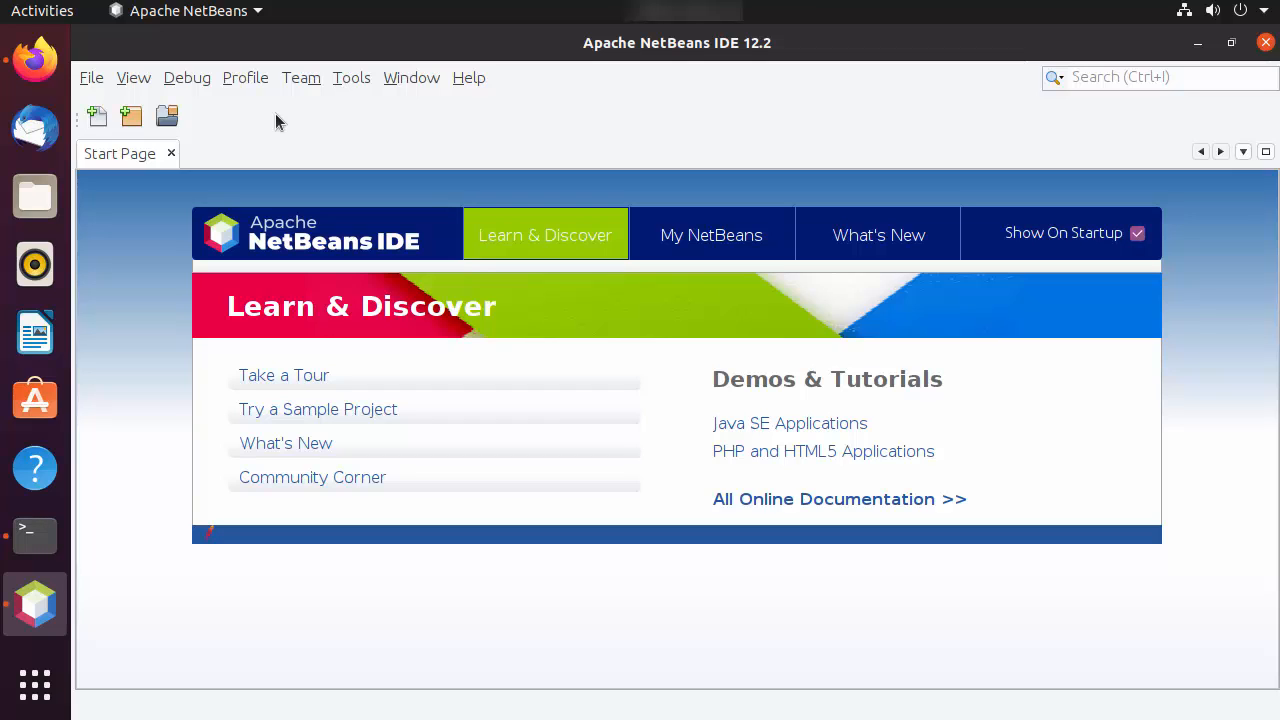
pyautogui.click(91, 79)
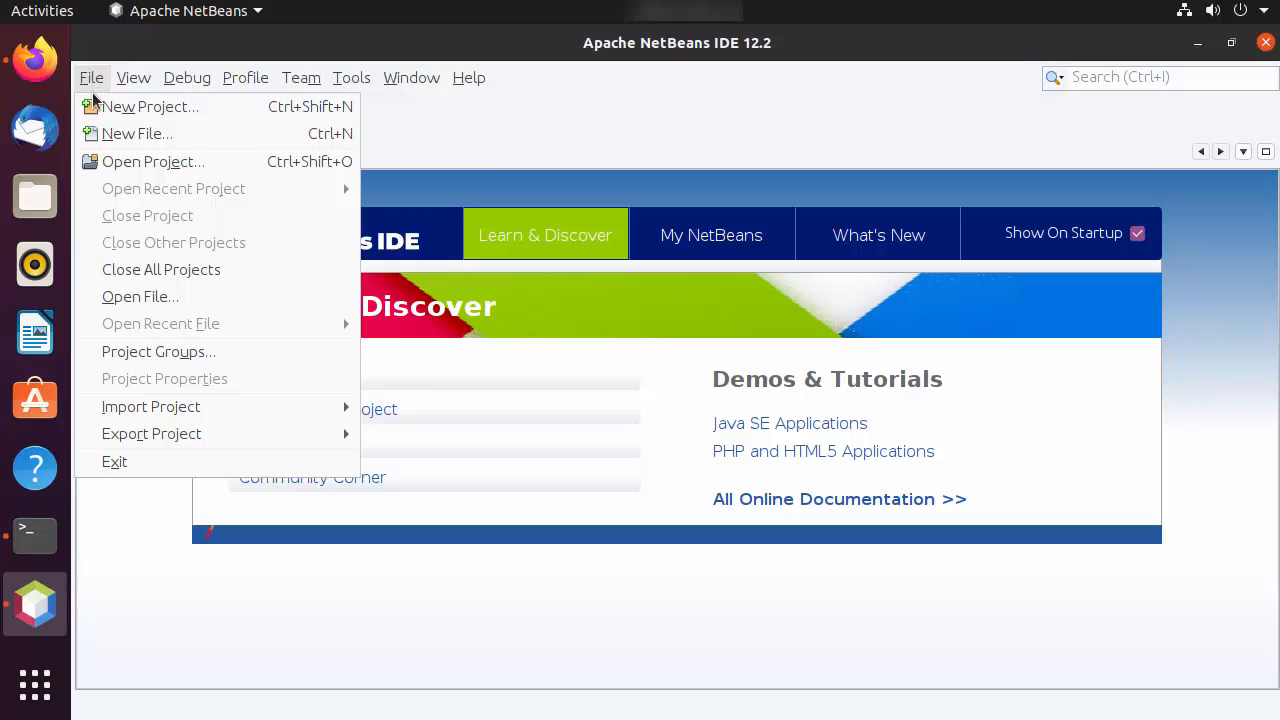
pyautogui.click(149, 107)
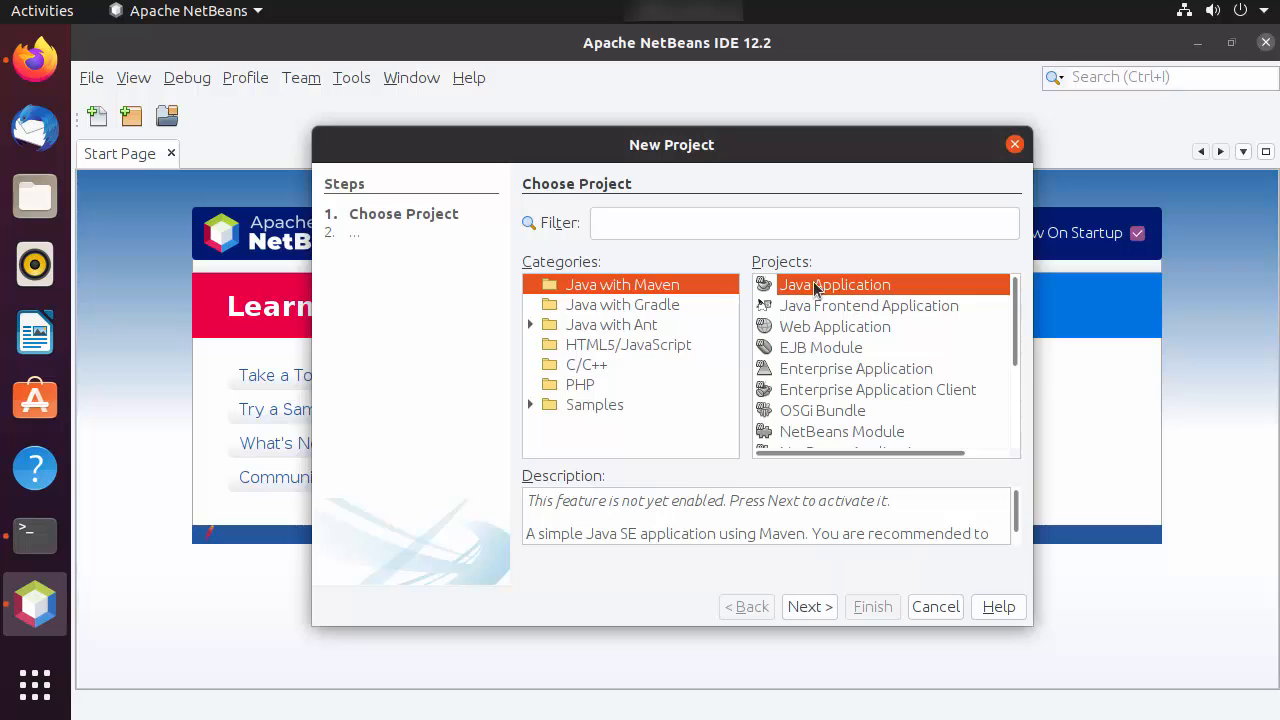
pyautogui.click(806, 606)
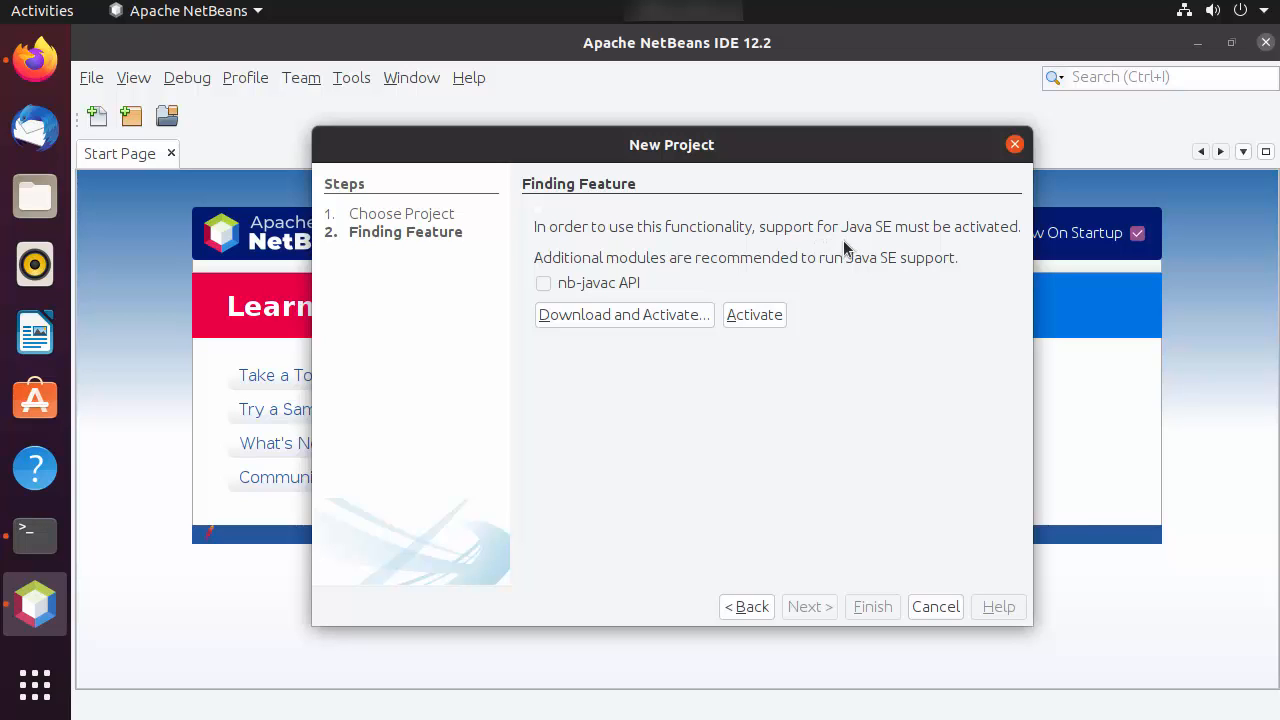
# Activate Java SE support with the nb-javac API, accepting the license terms and installing the plugin
pyautogui.click(543, 283)
pyautogui.click(608, 318)
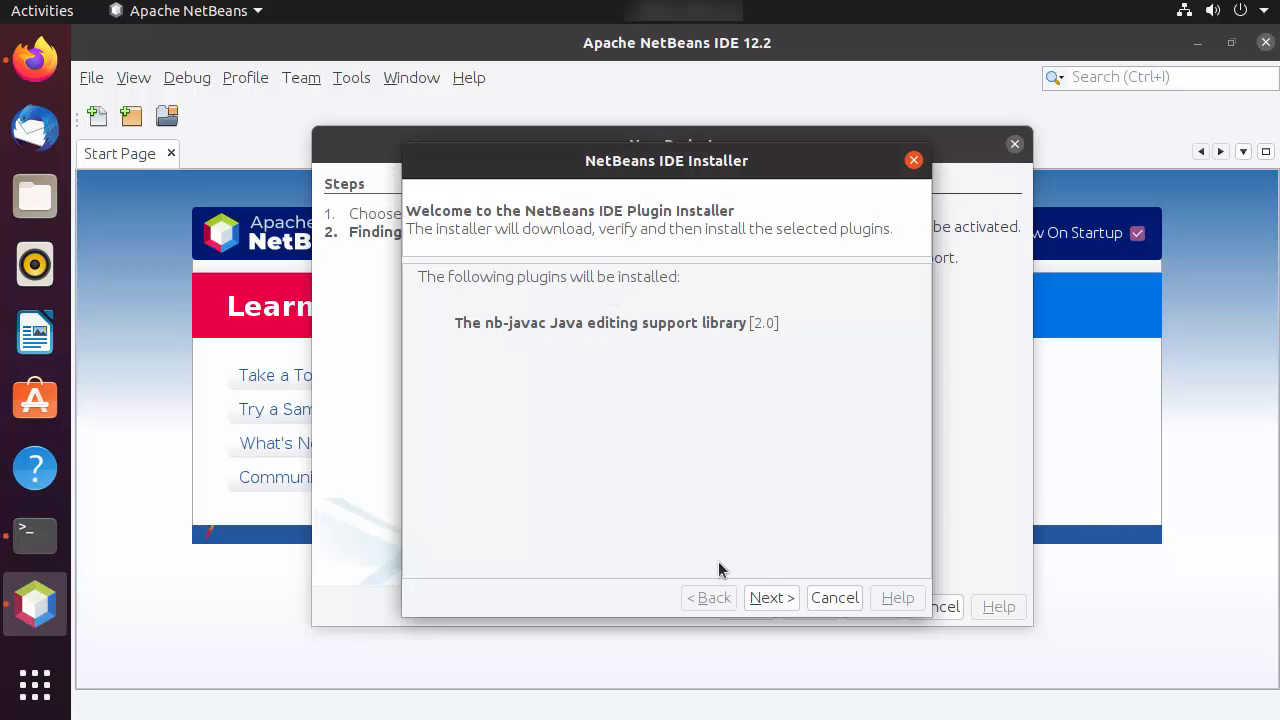
pyautogui.click(770, 598)
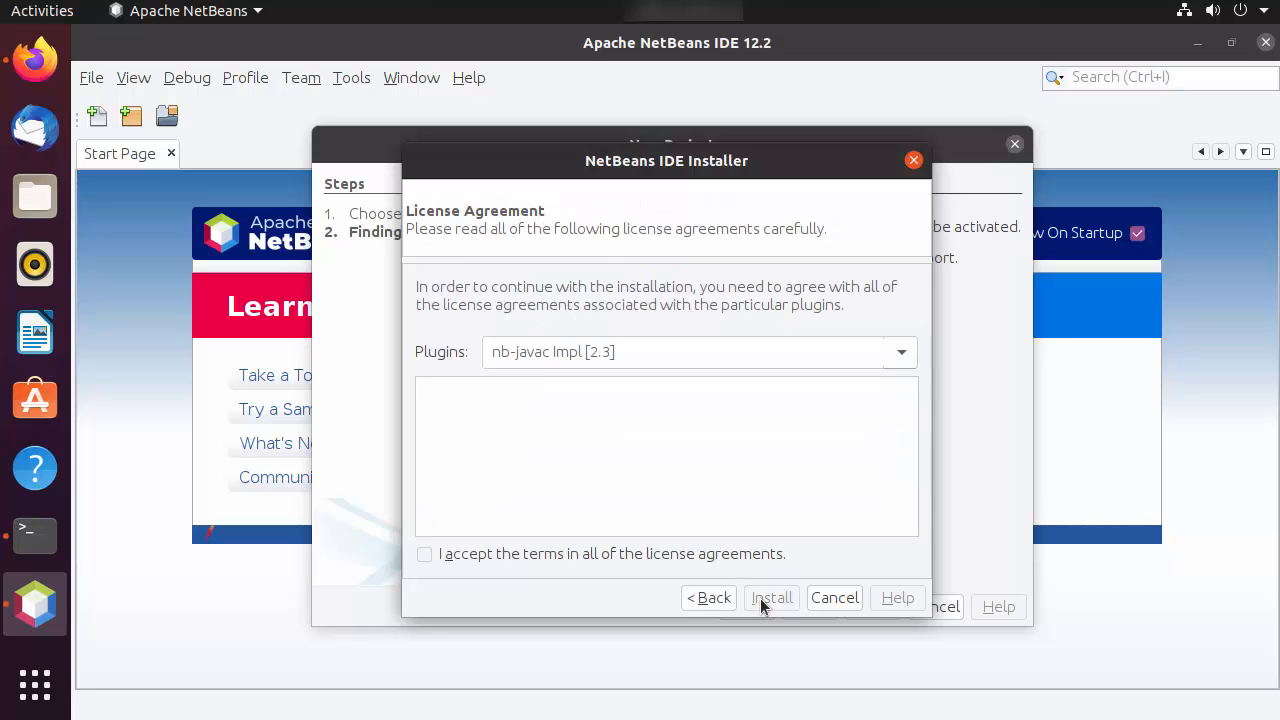
pyautogui.click(424, 555)
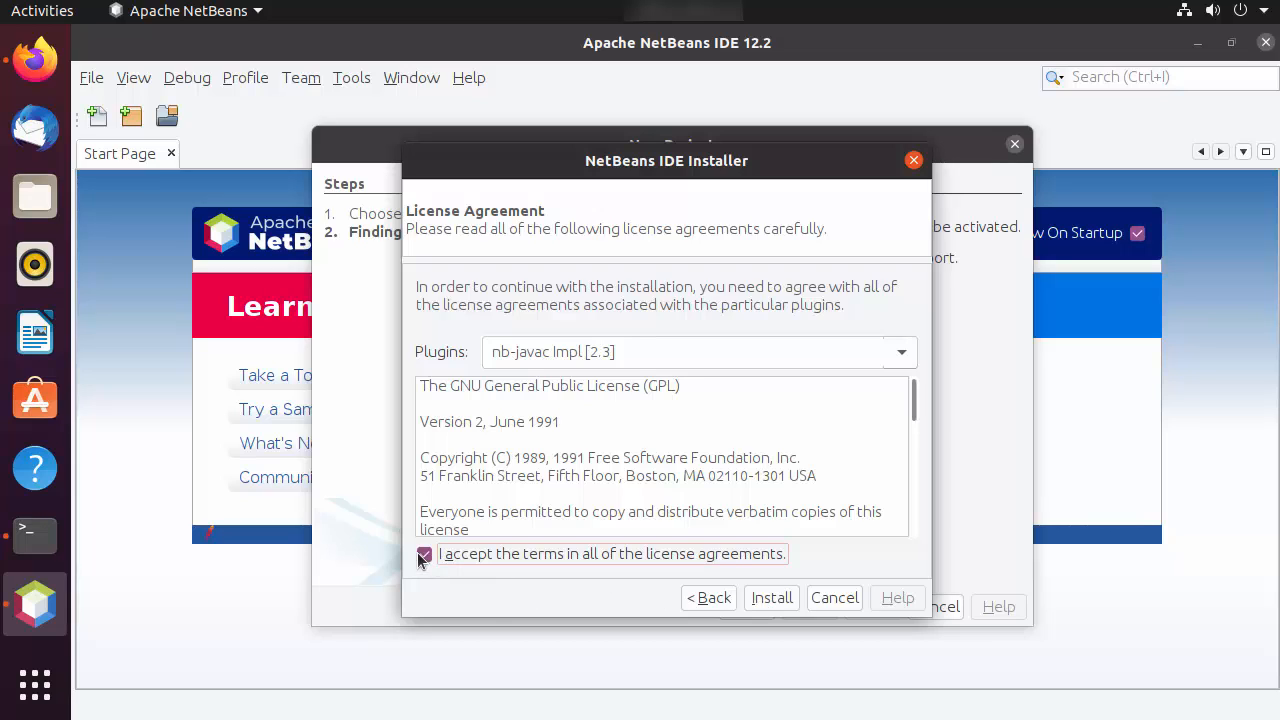
pyautogui.click(761, 600)
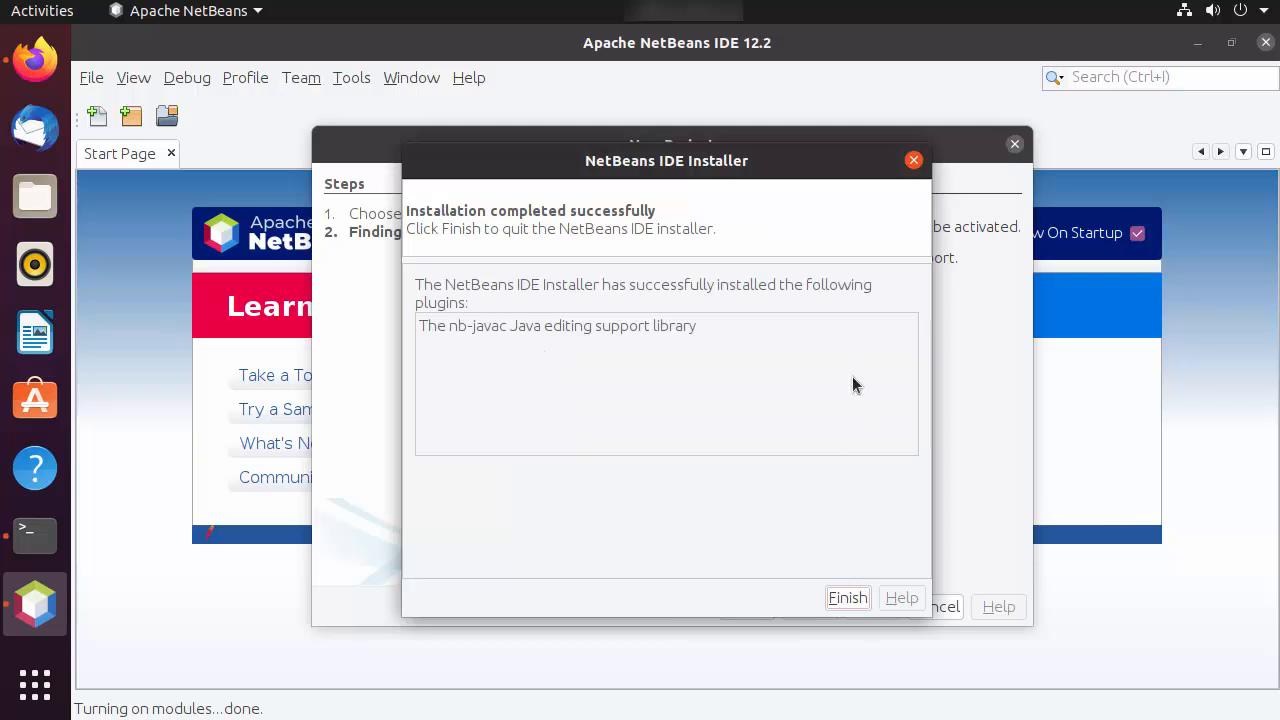
pyautogui.click(847, 598)
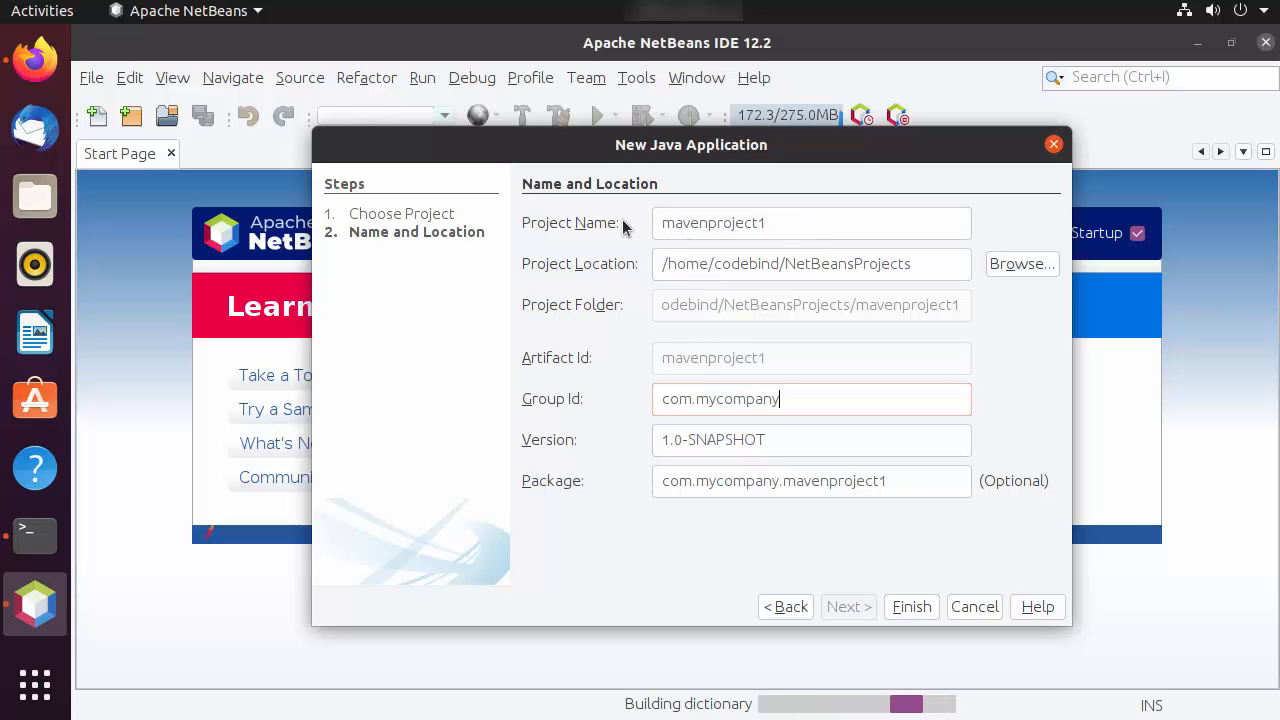
# Create the Maven project with the default name mavenproject1 and location /home/codebind/NetBeansProjects
pyautogui.doubleClick(727, 221)
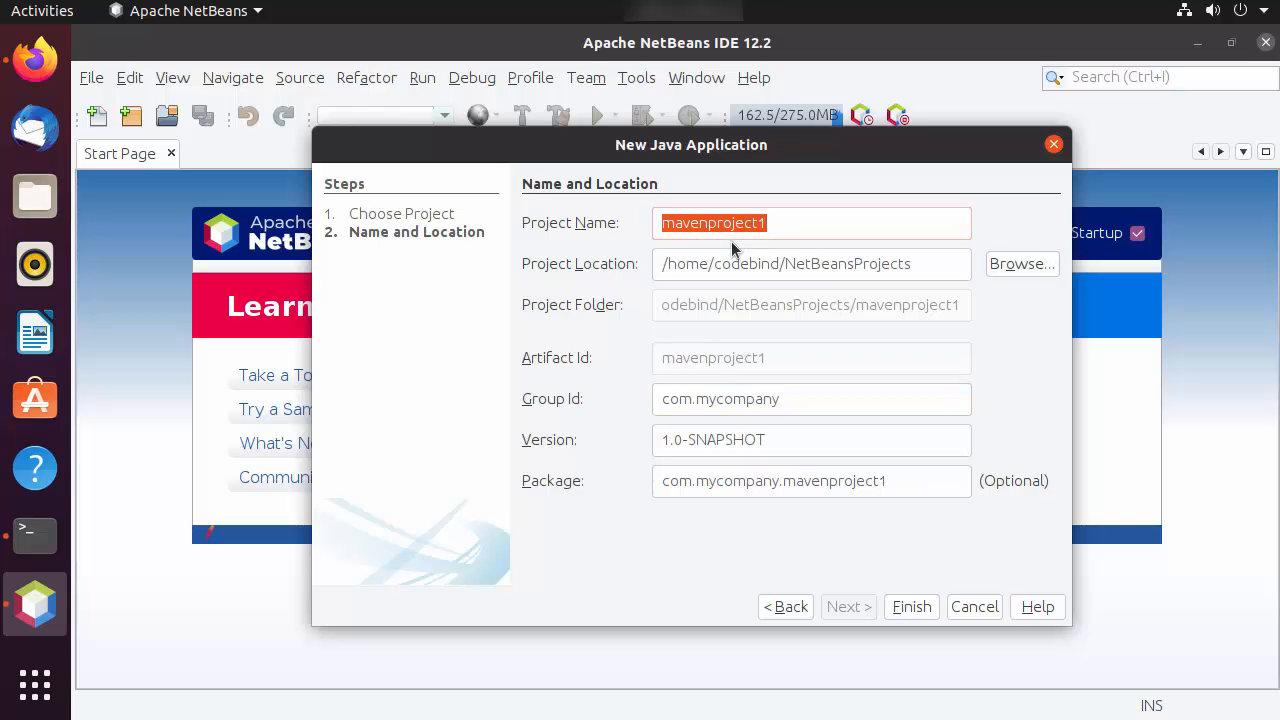
pyautogui.tripleClick(694, 262)
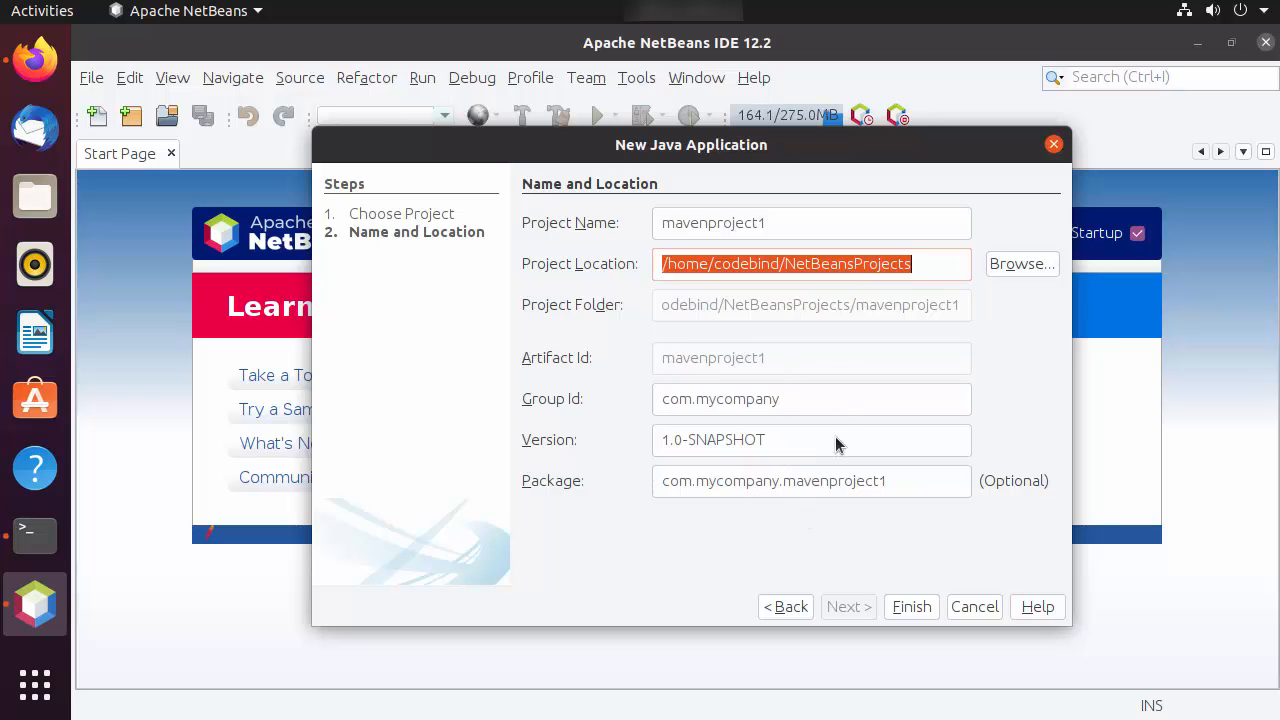
pyautogui.click(911, 607)
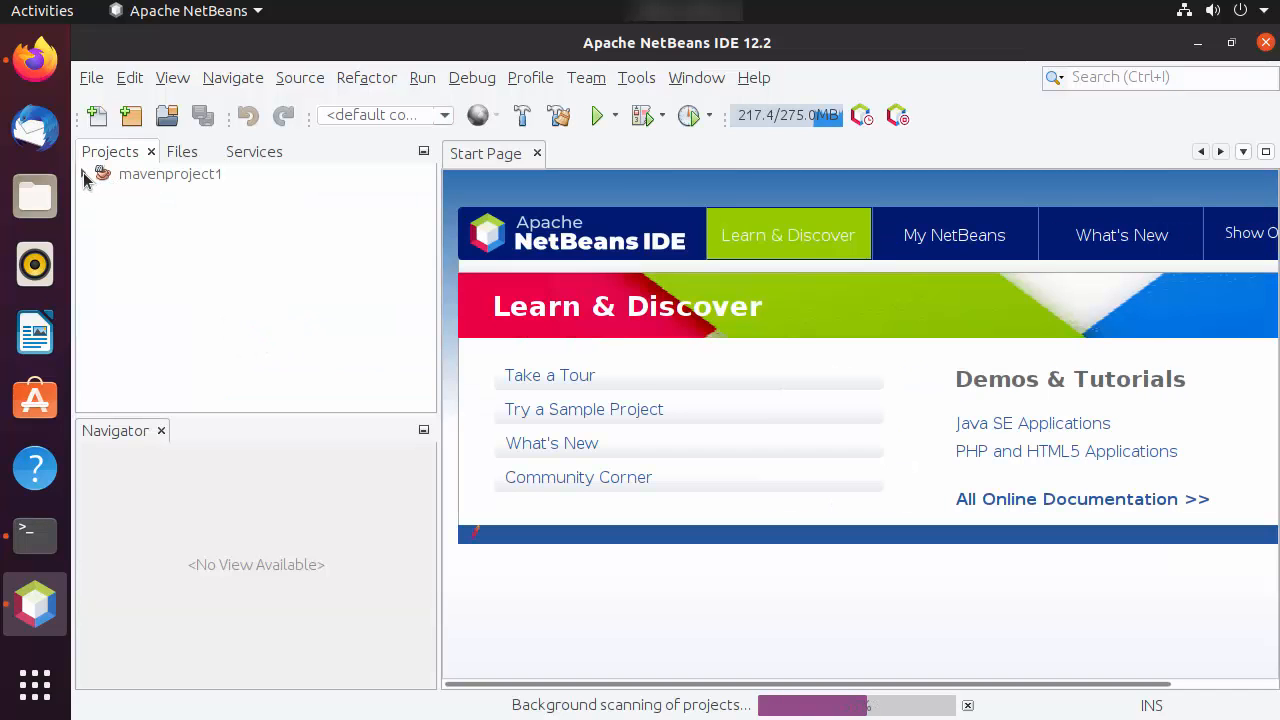
# Add a Java class named Hello to the com.mycompany.mavenproject1 package in the project's Source Packages
pyautogui.click(85, 175)
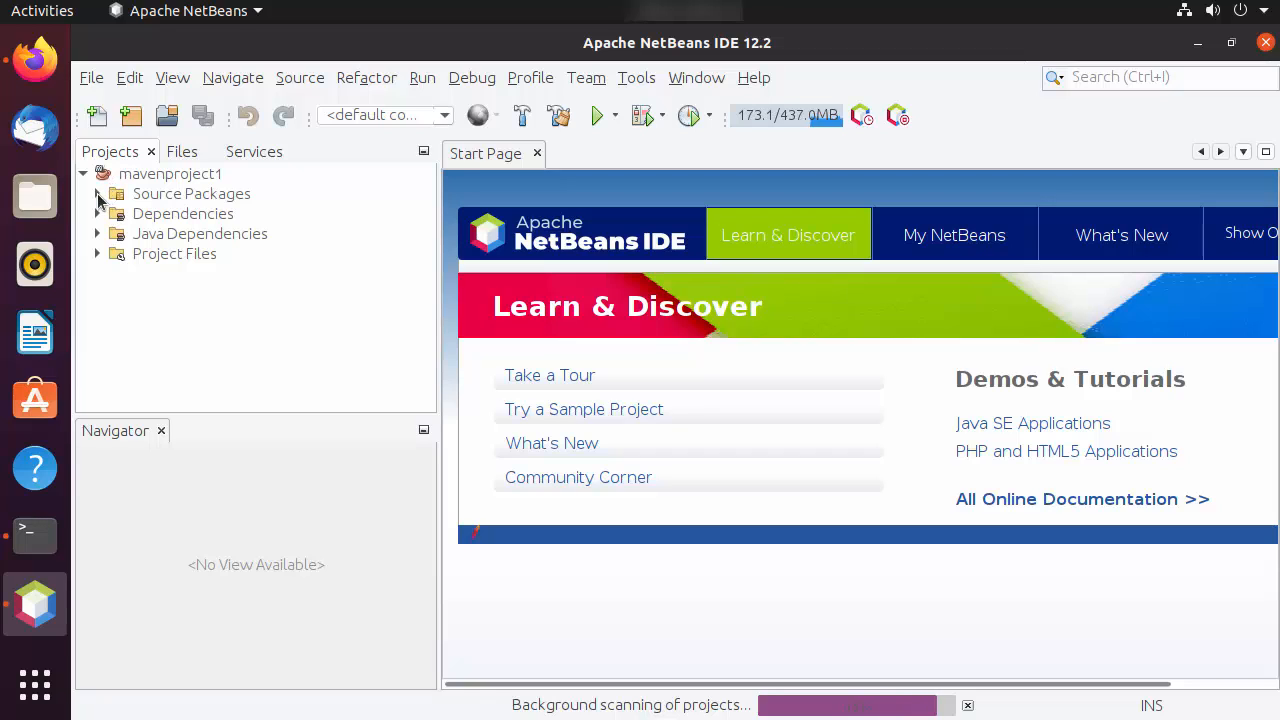
pyautogui.click(97, 195)
pyautogui.click(192, 218)
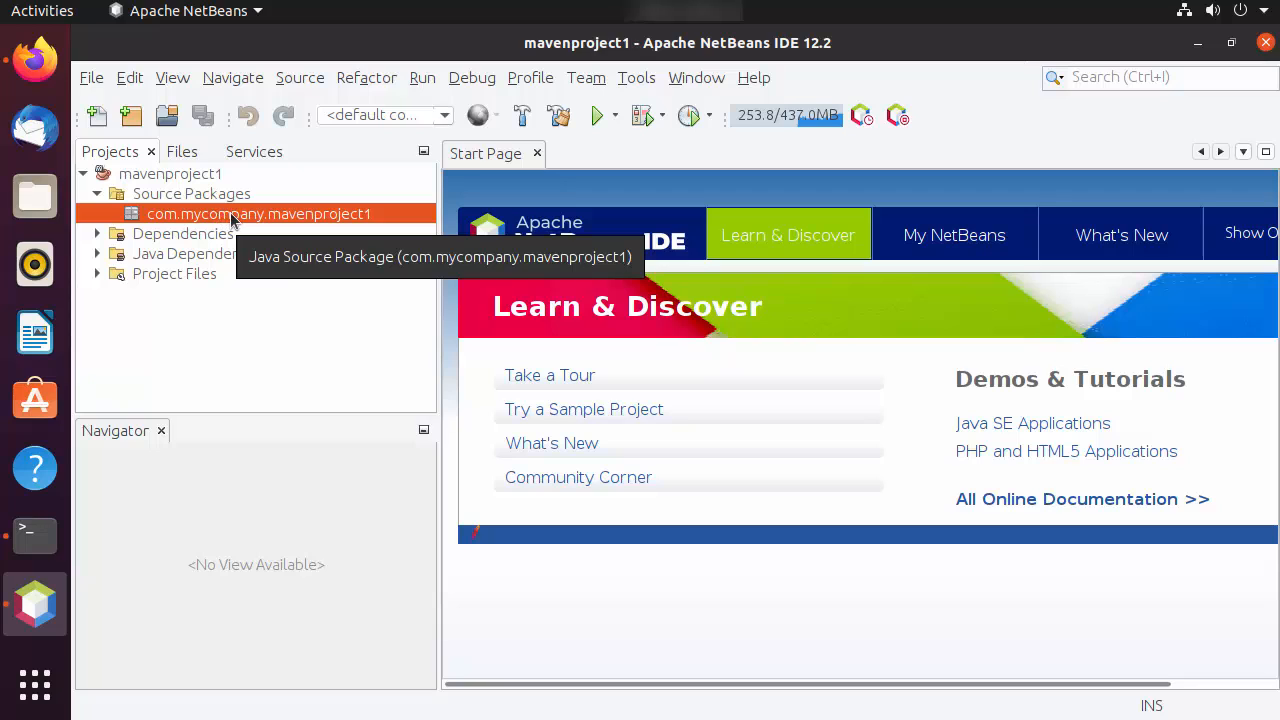
pyautogui.rightClick(232, 219)
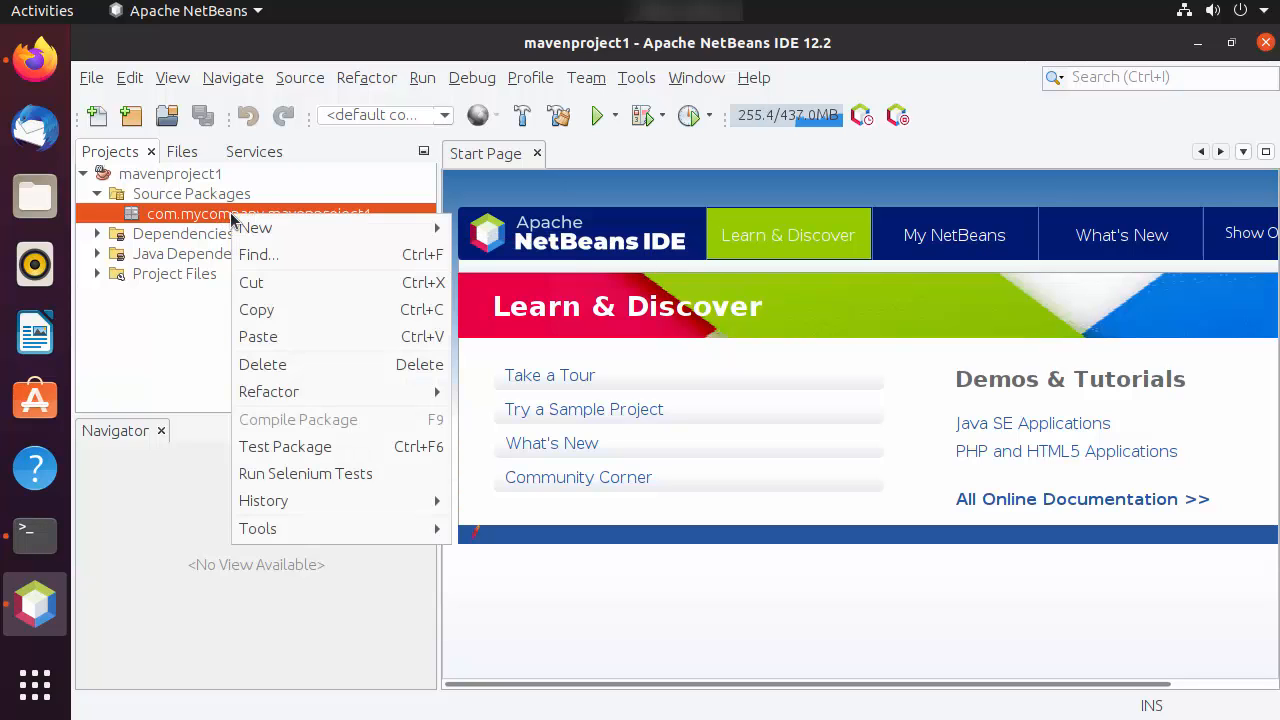
pyautogui.moveTo(280, 229)
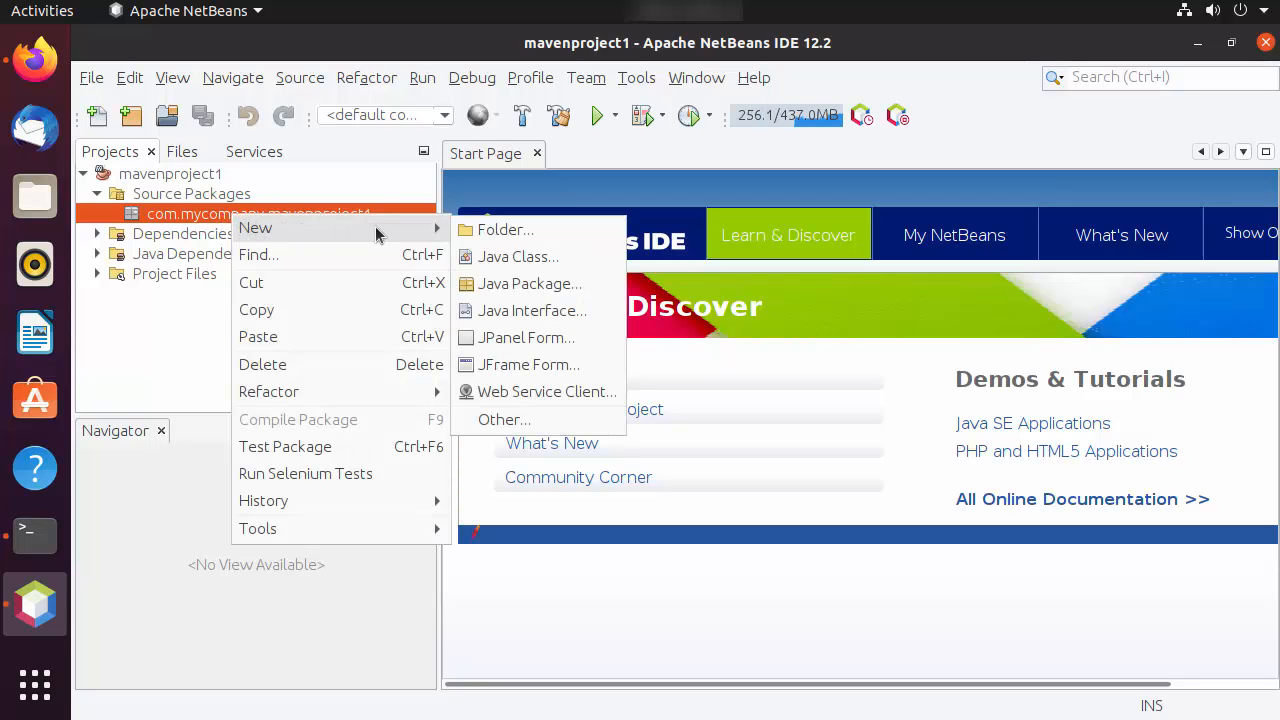
pyautogui.click(510, 257)
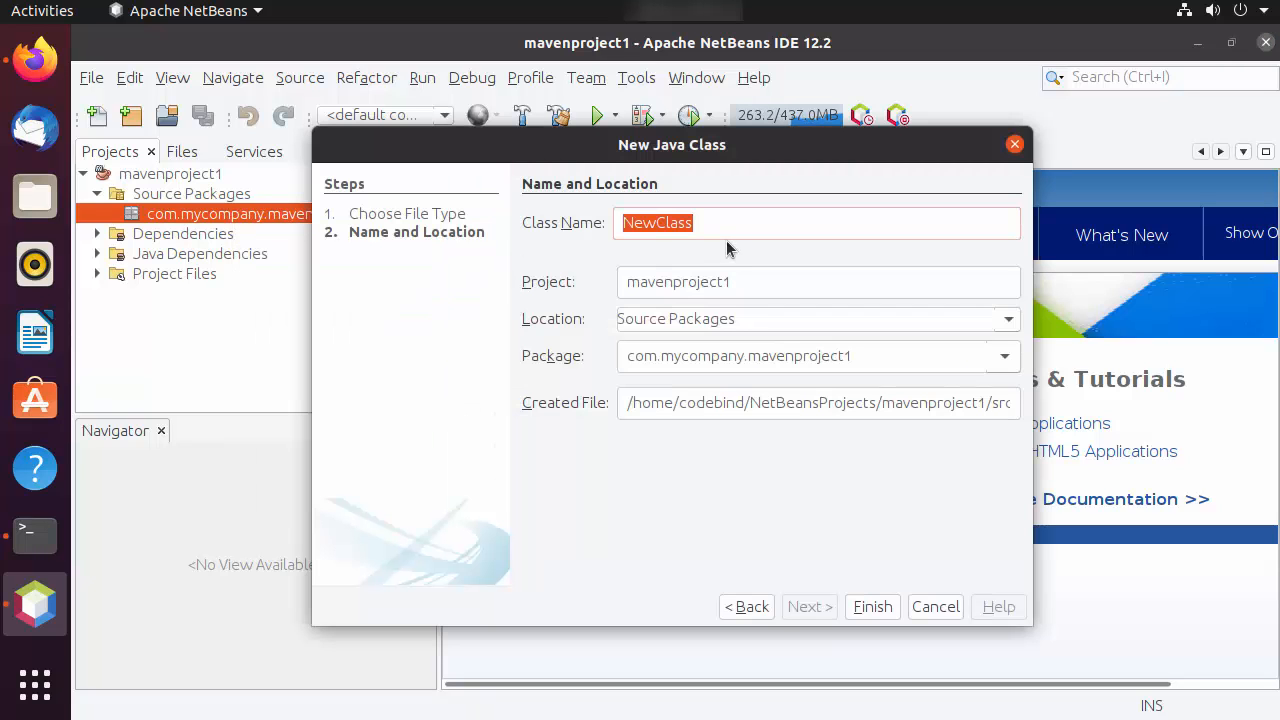
pyautogui.write('H')
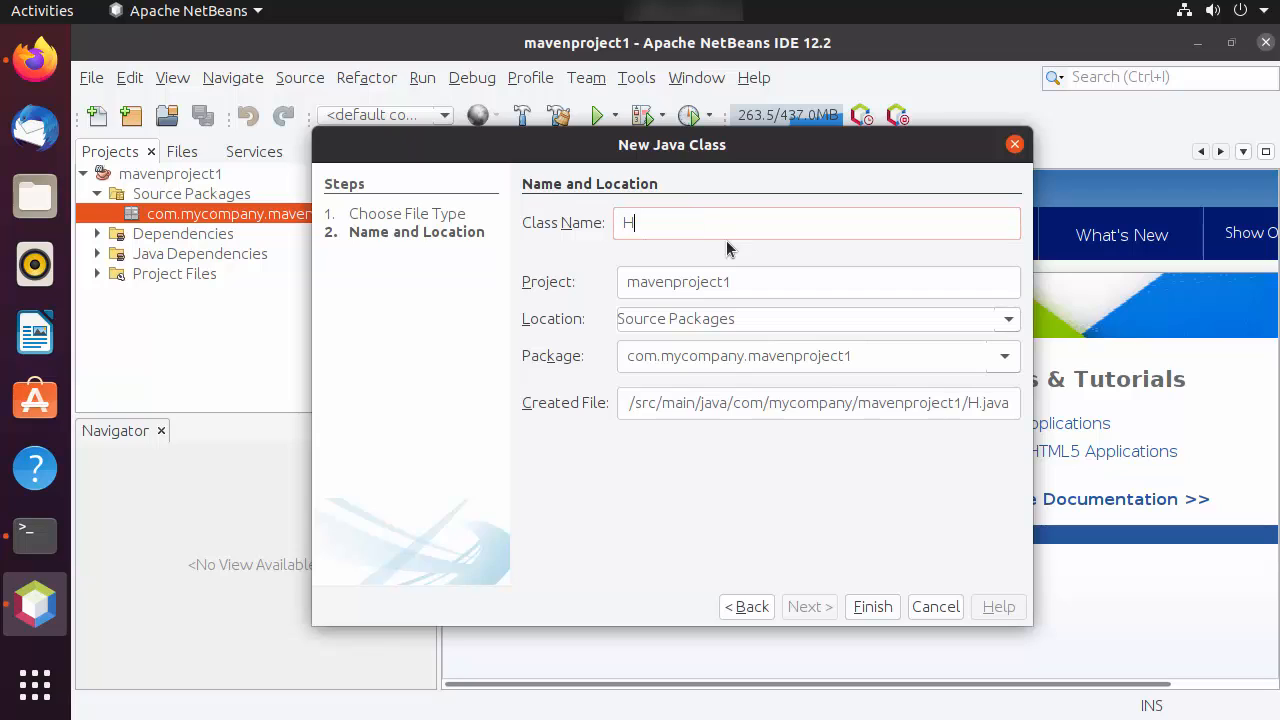
pyautogui.write('ello')
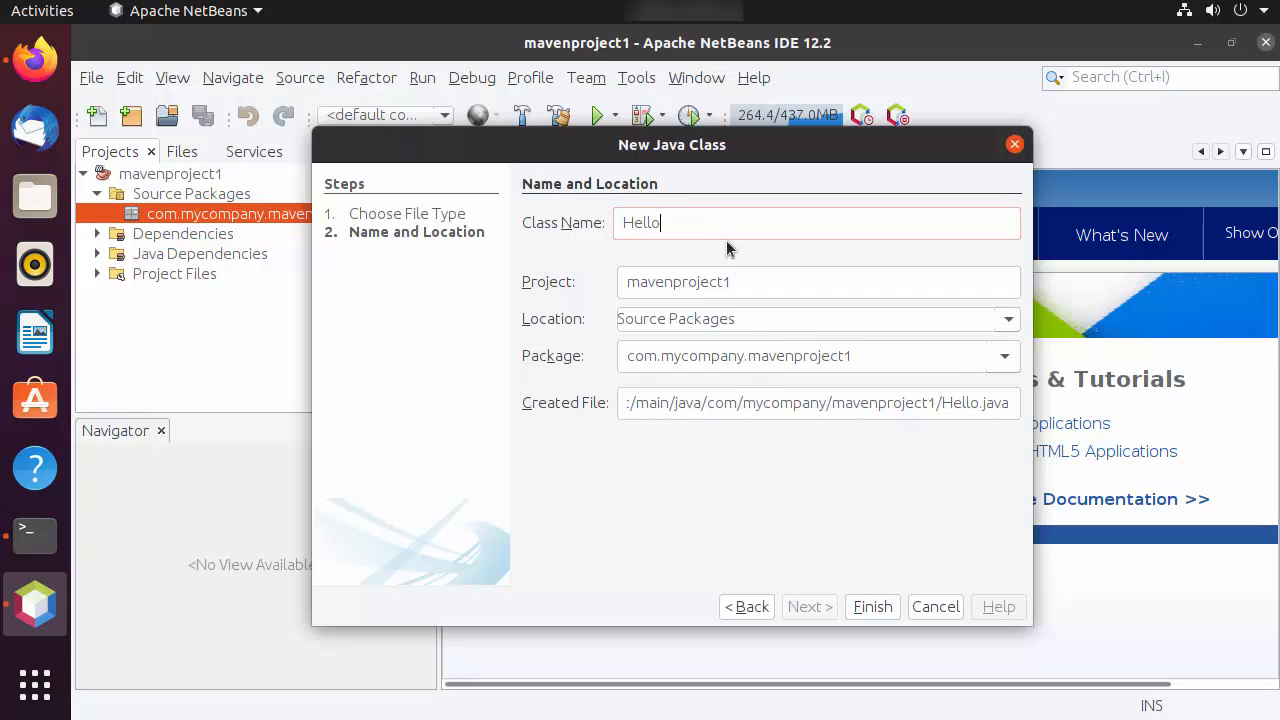
pyautogui.click(868, 607)
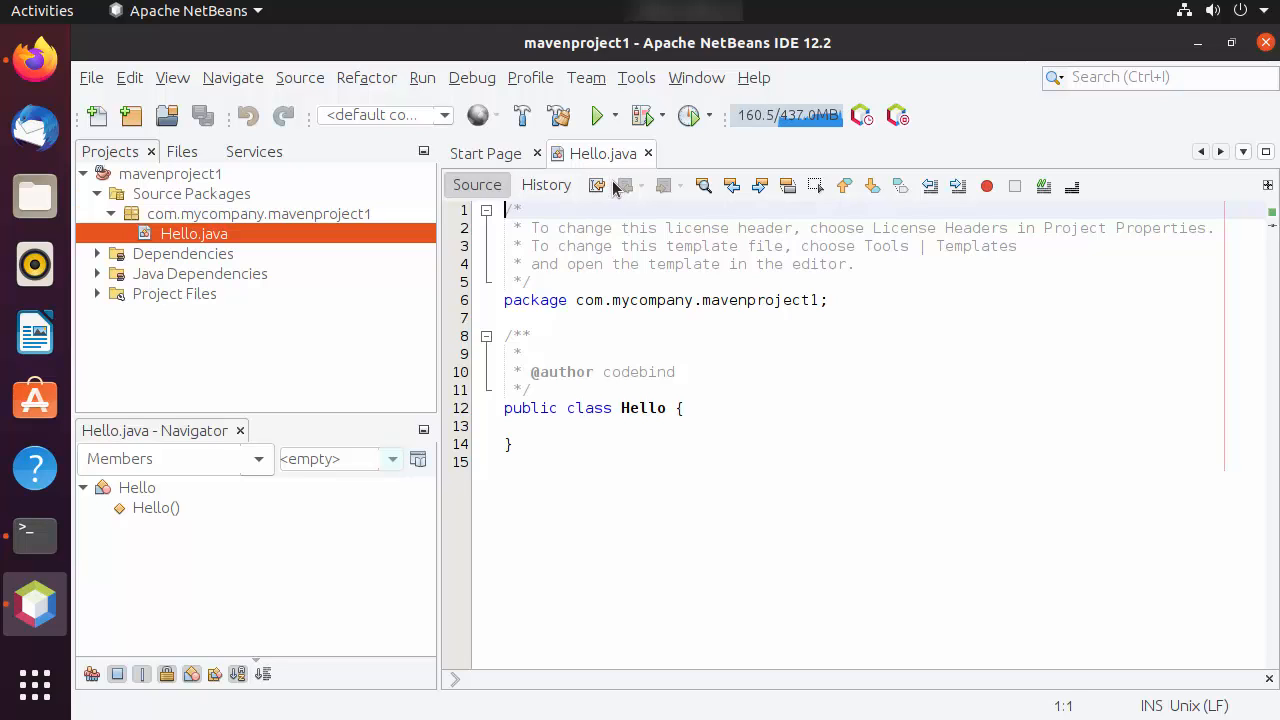
# Insert a public static void main(String[] args) method in the Hello class by expanding the psvm template
pyautogui.click(579, 422)
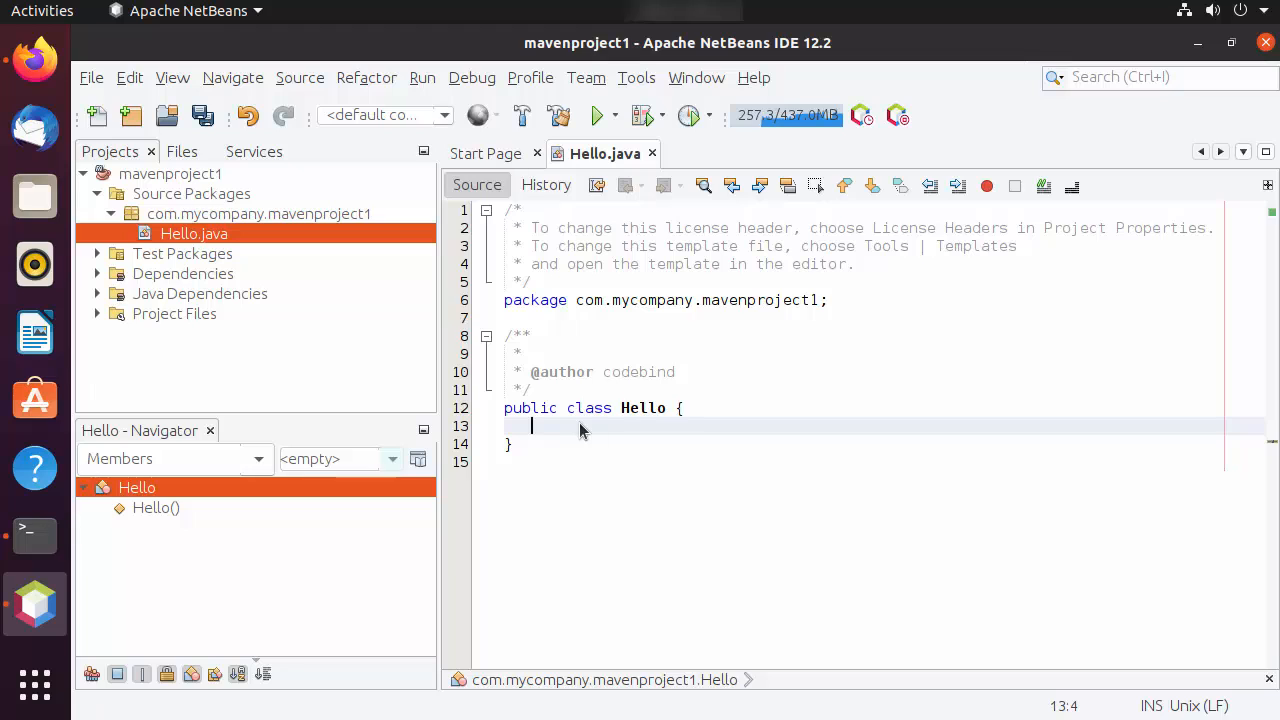
pyautogui.write('psvm')
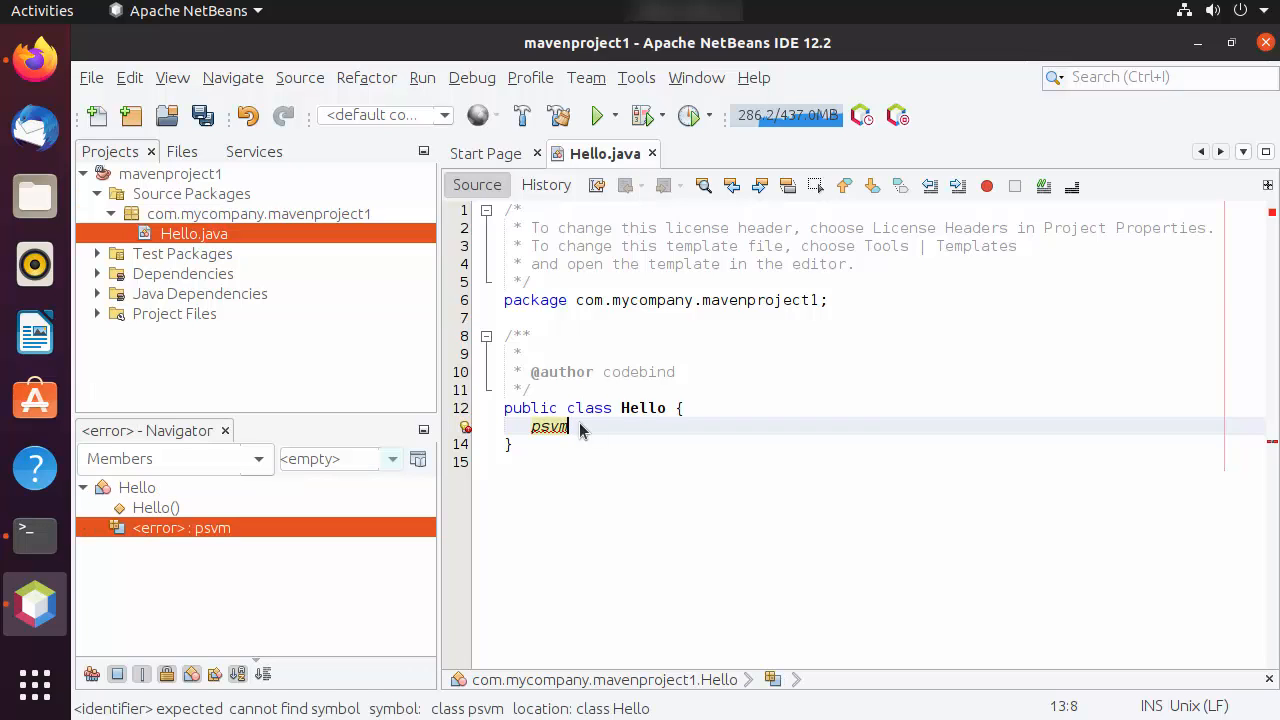
pyautogui.hotkey('ctrl', 'space')
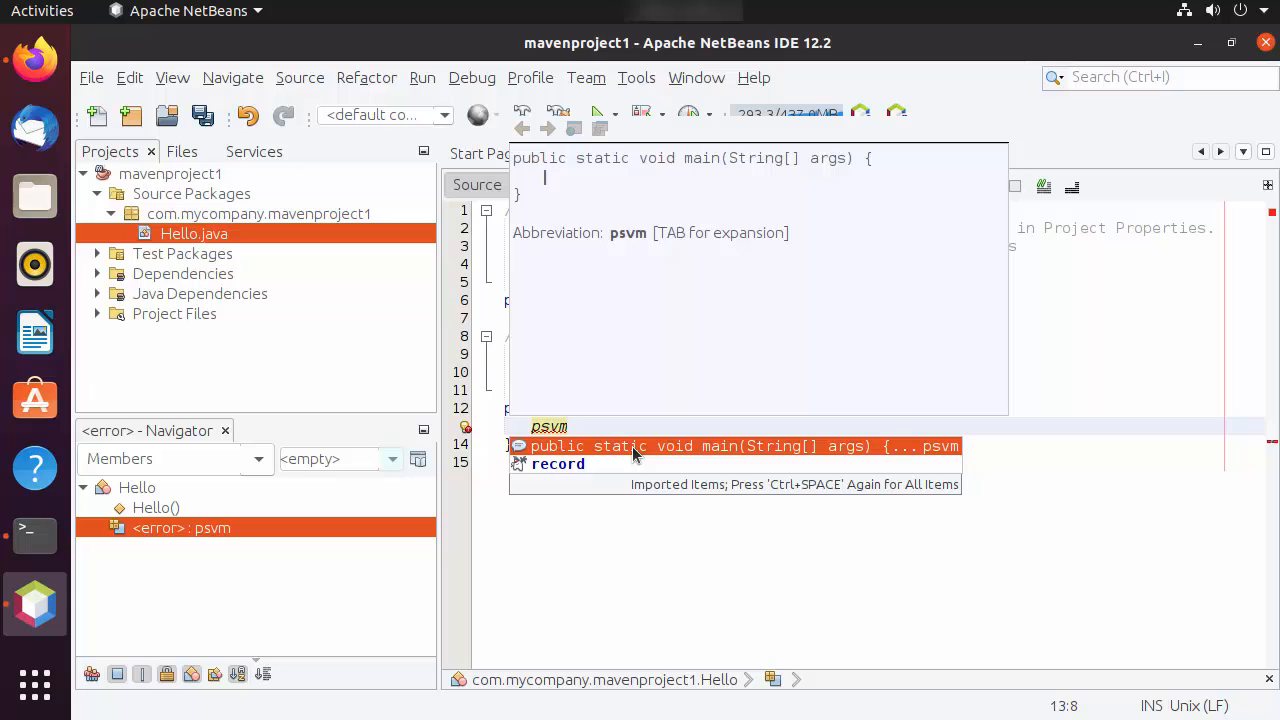
pyautogui.press('Return')
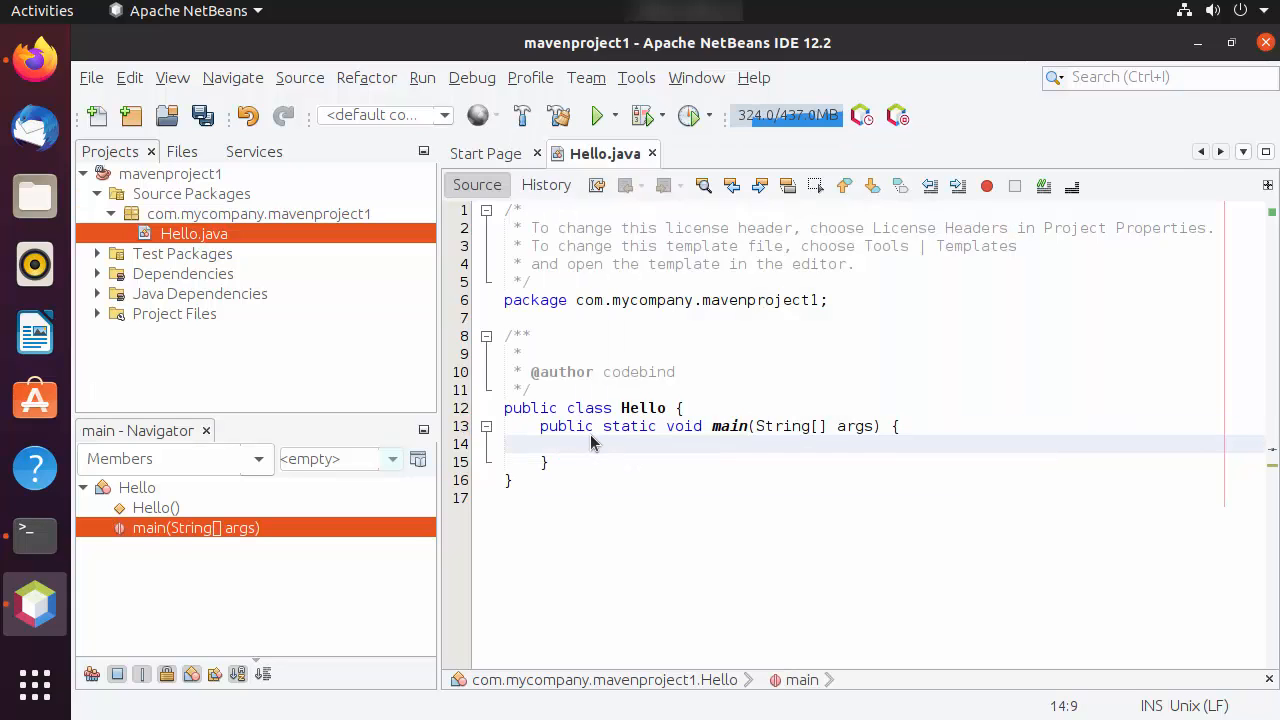
pyautogui.moveTo(543, 432); pyautogui.dragTo(614, 449)
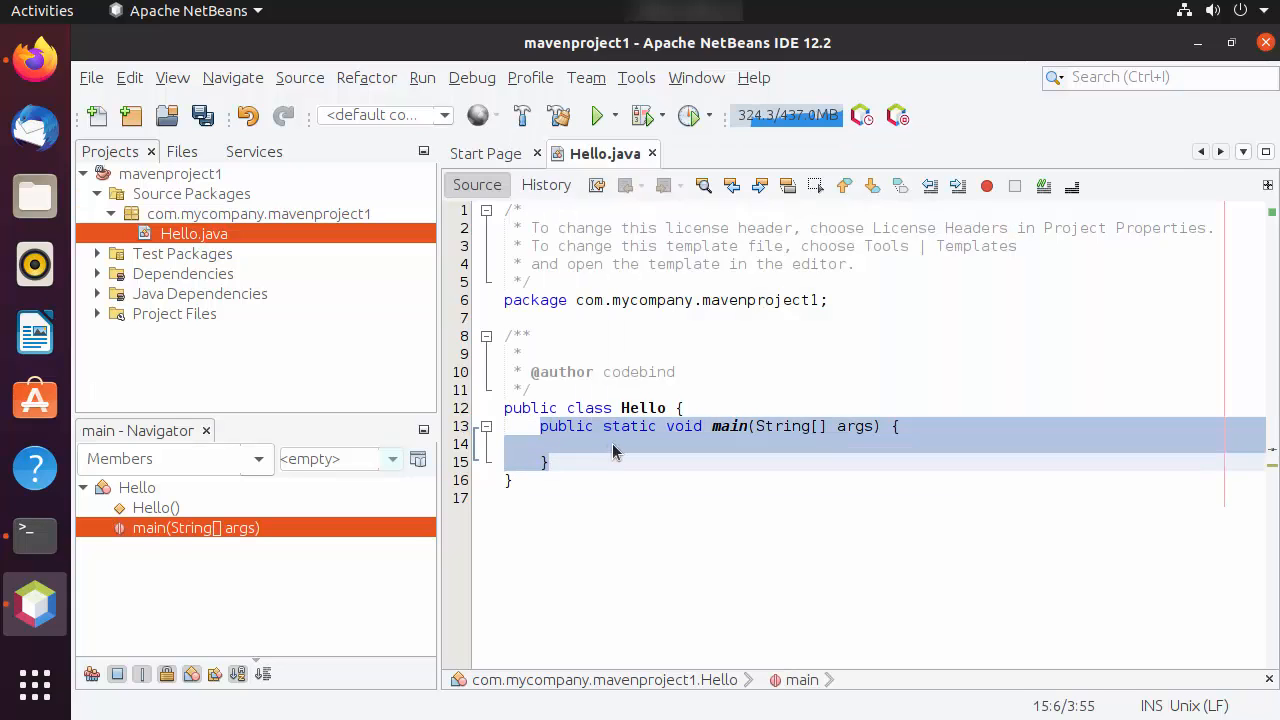
# Add System.out.println("Hello World !!"); inside the main method and save Hello.java
pyautogui.click(617, 444)
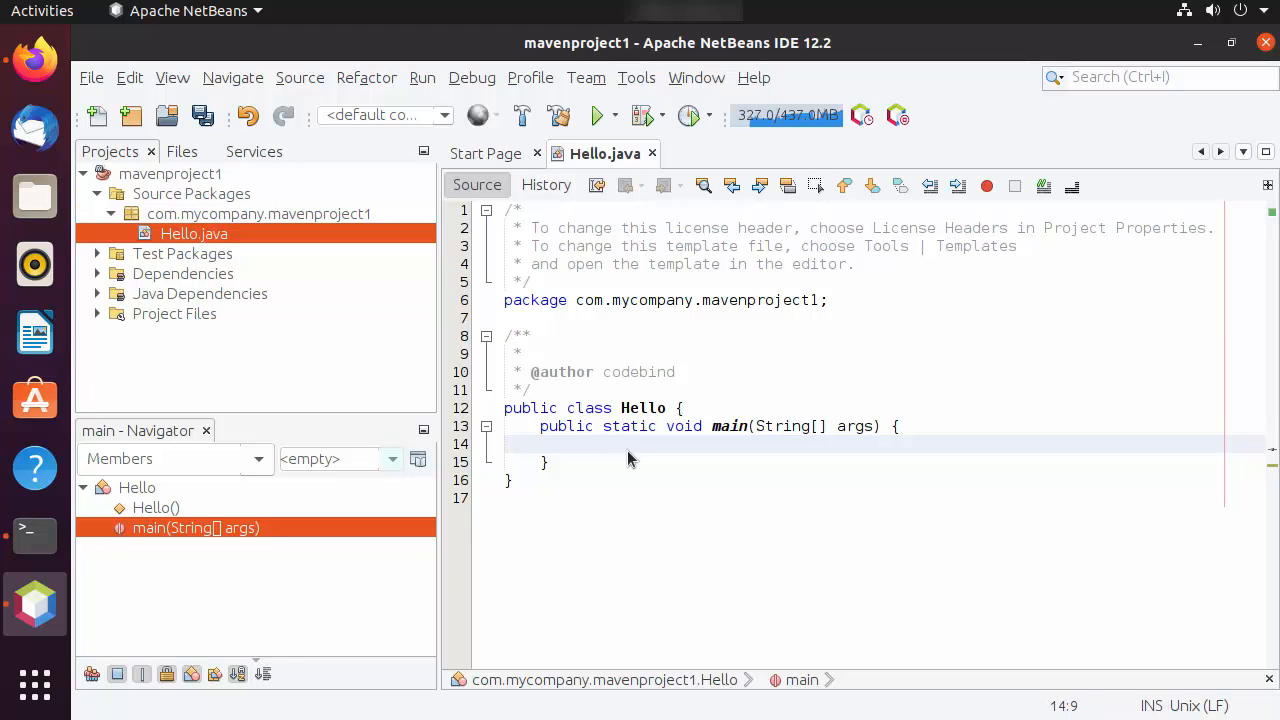
pyautogui.write('Sys')
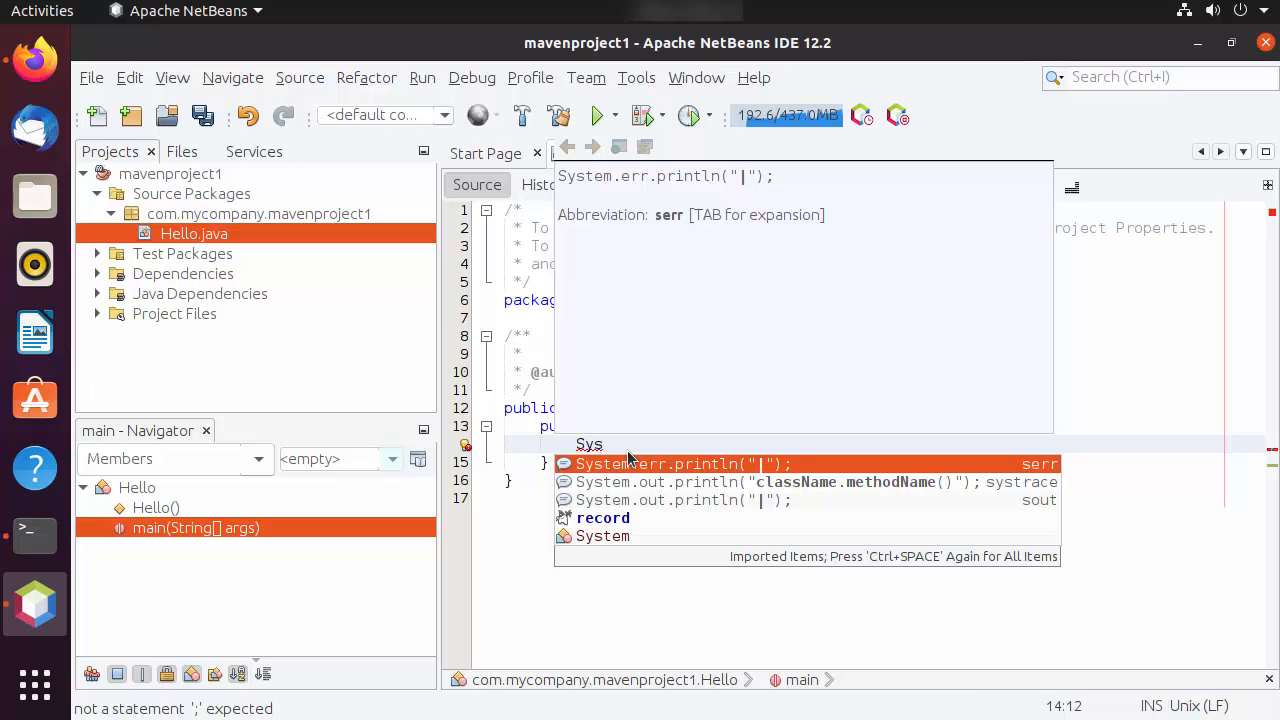
pyautogui.press('Down')
pyautogui.press('Down')
pyautogui.press('Return')
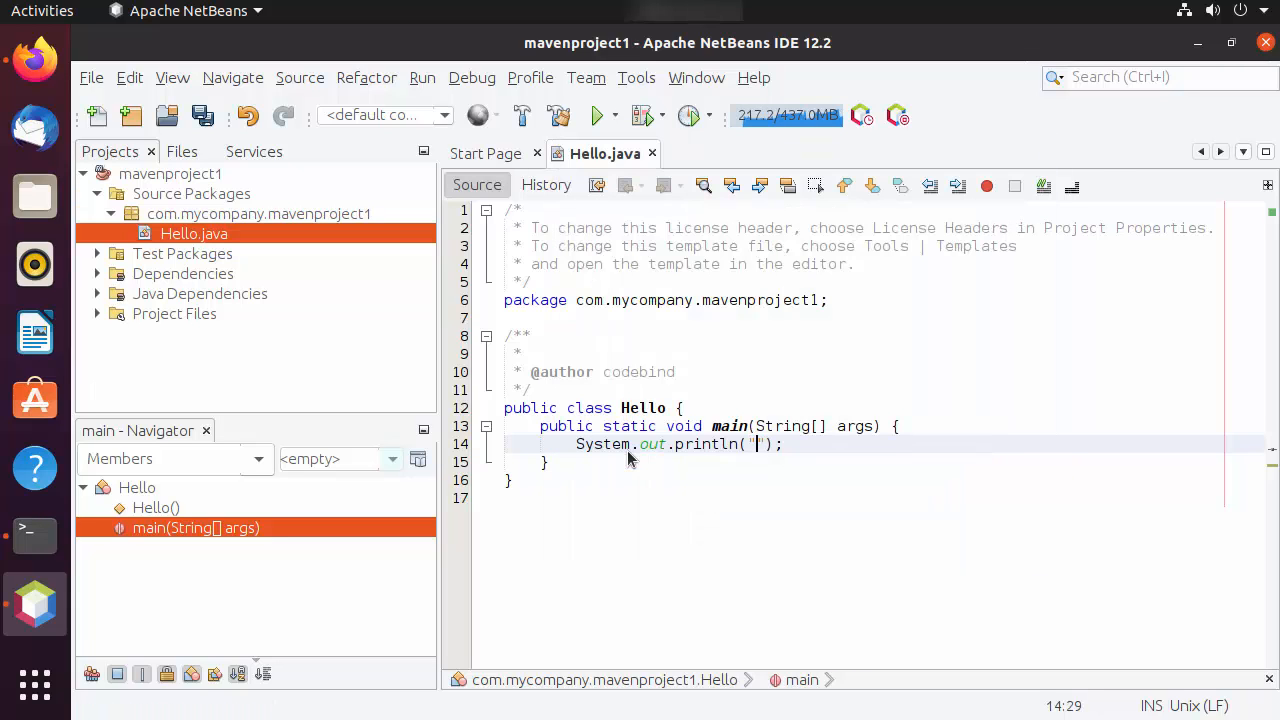
pyautogui.write('Hello World !!')
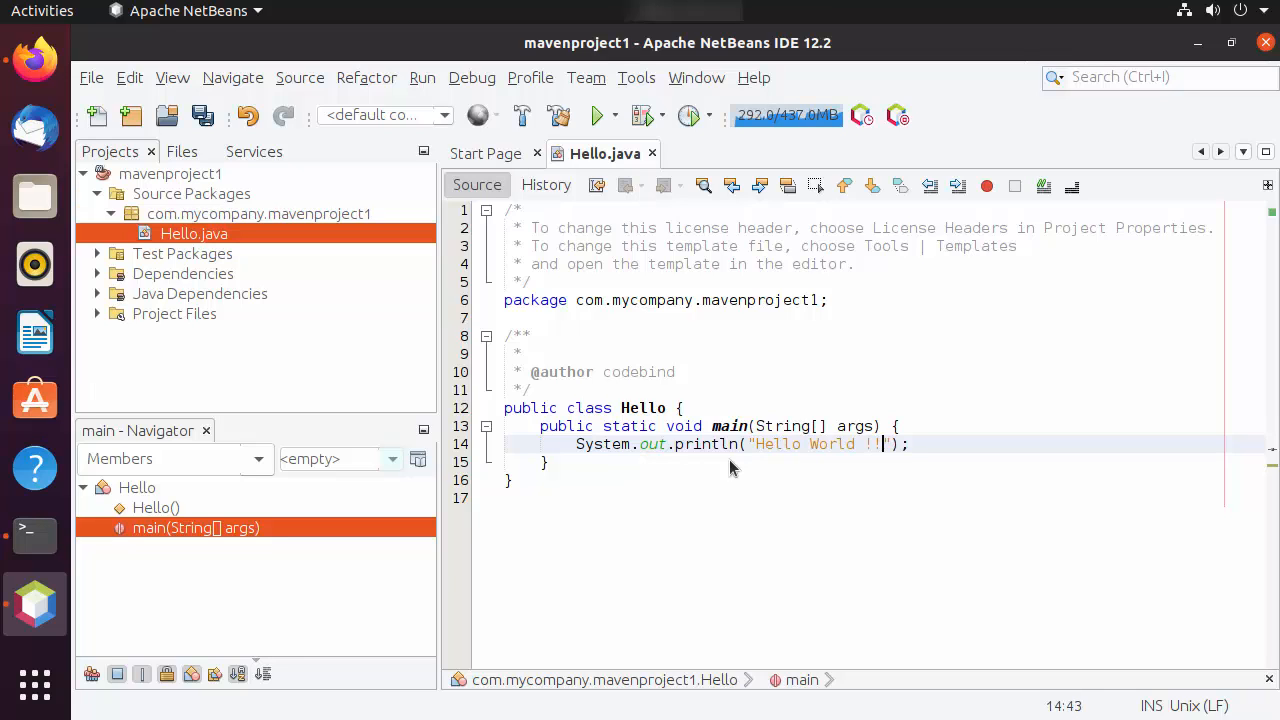
pyautogui.click(722, 484)
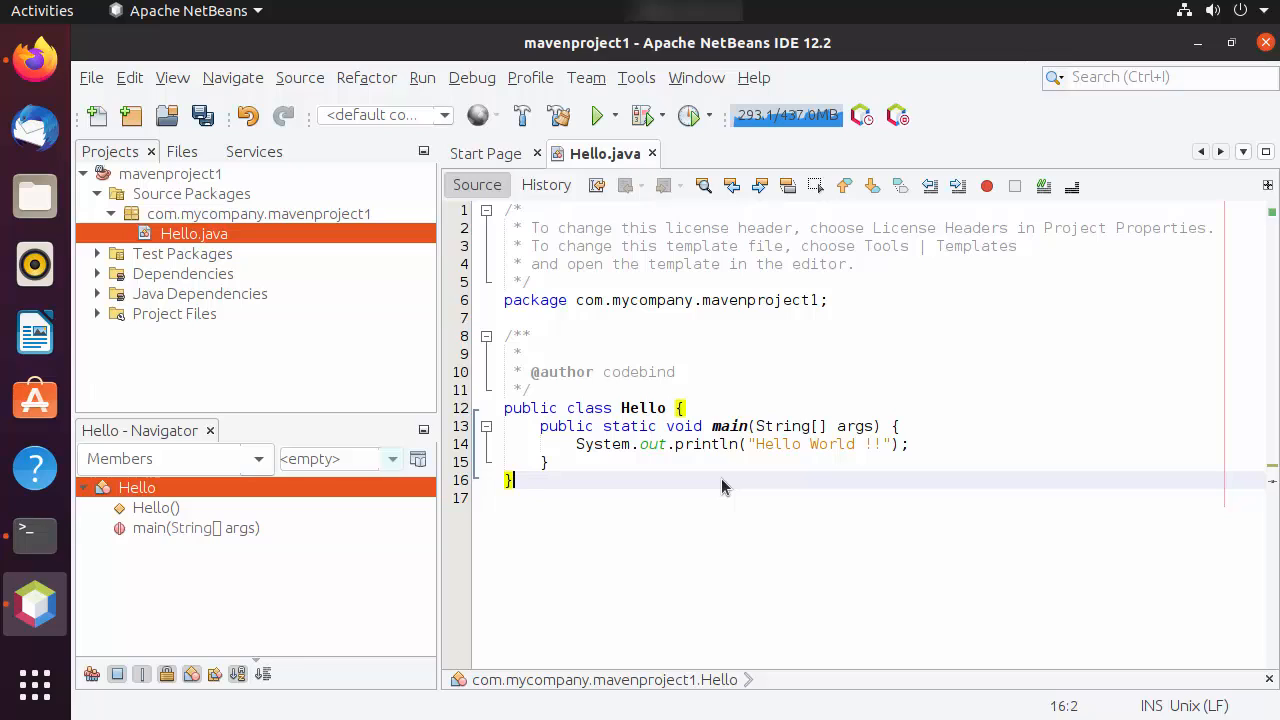
pyautogui.hotkey('ctrl', 's')
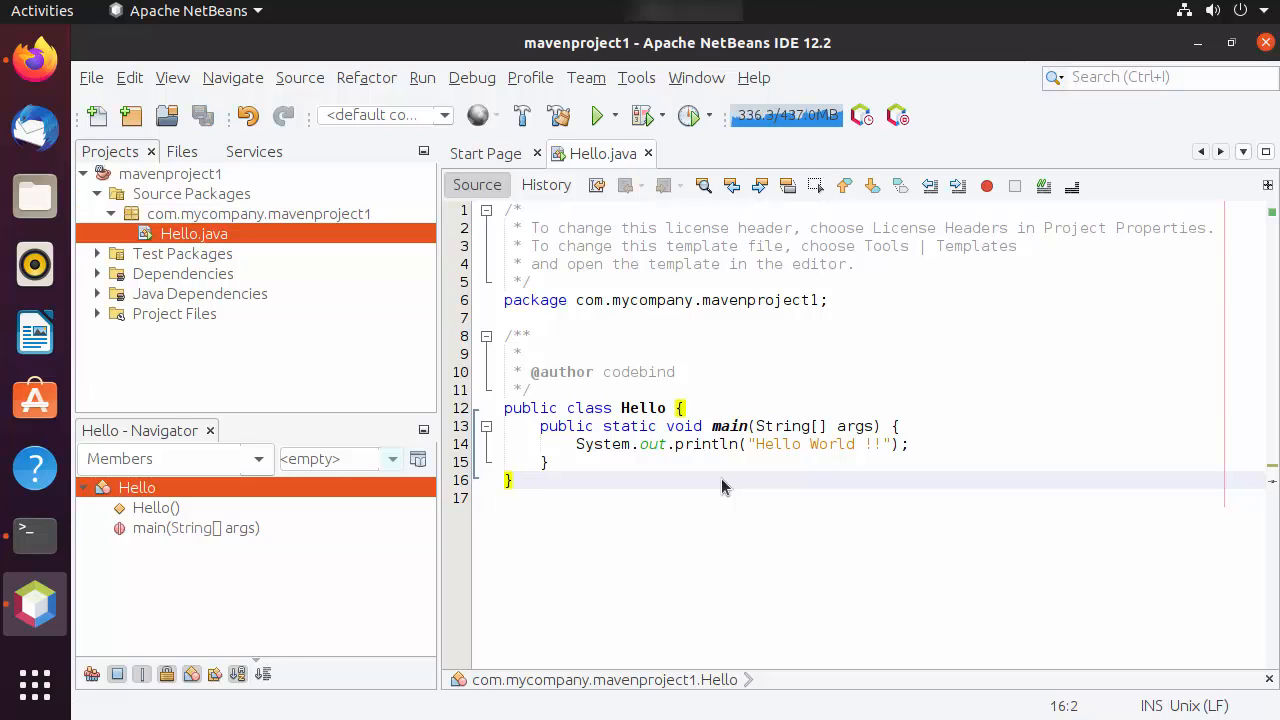
# Build the mavenproject1 project and check the build output
pyautogui.click(756, 316)
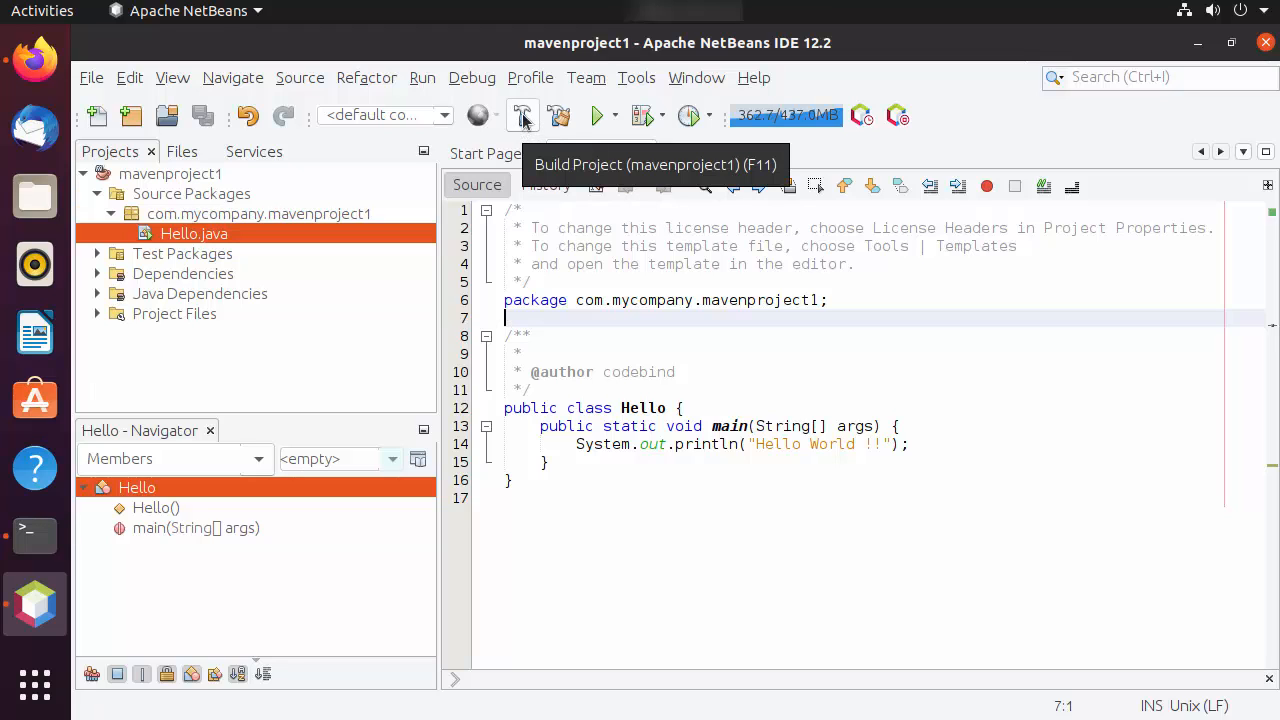
pyautogui.click(523, 117)
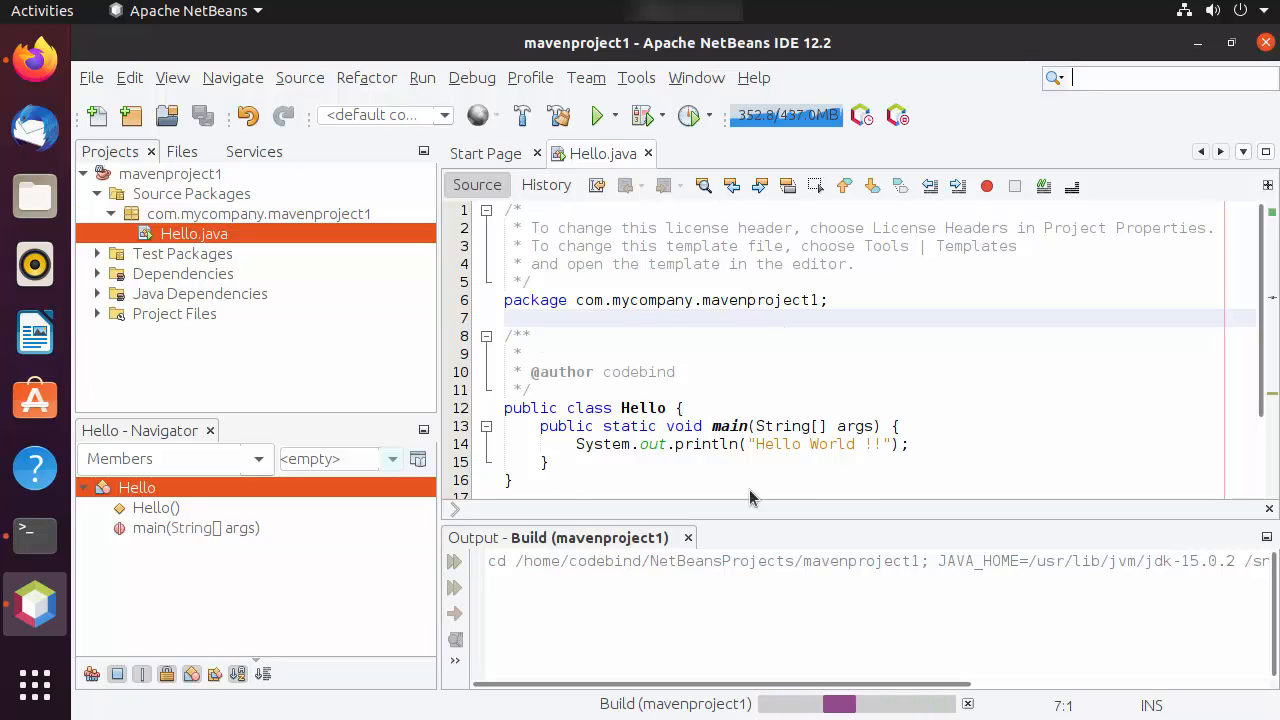
pyautogui.click(738, 426)
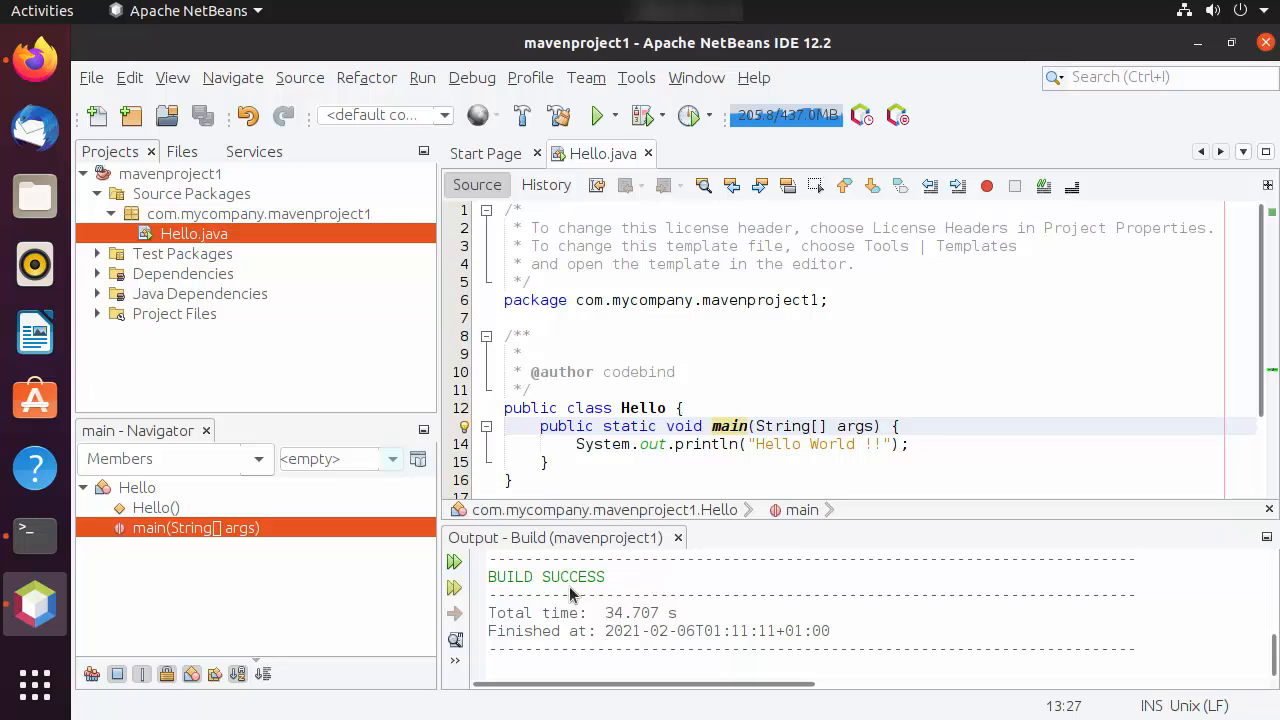
# Run the mavenproject1 project with com.mycompany.mavenproject1.Hello as its main class, remembered for the current IDE session
pyautogui.moveTo(490, 584); pyautogui.dragTo(606, 582)
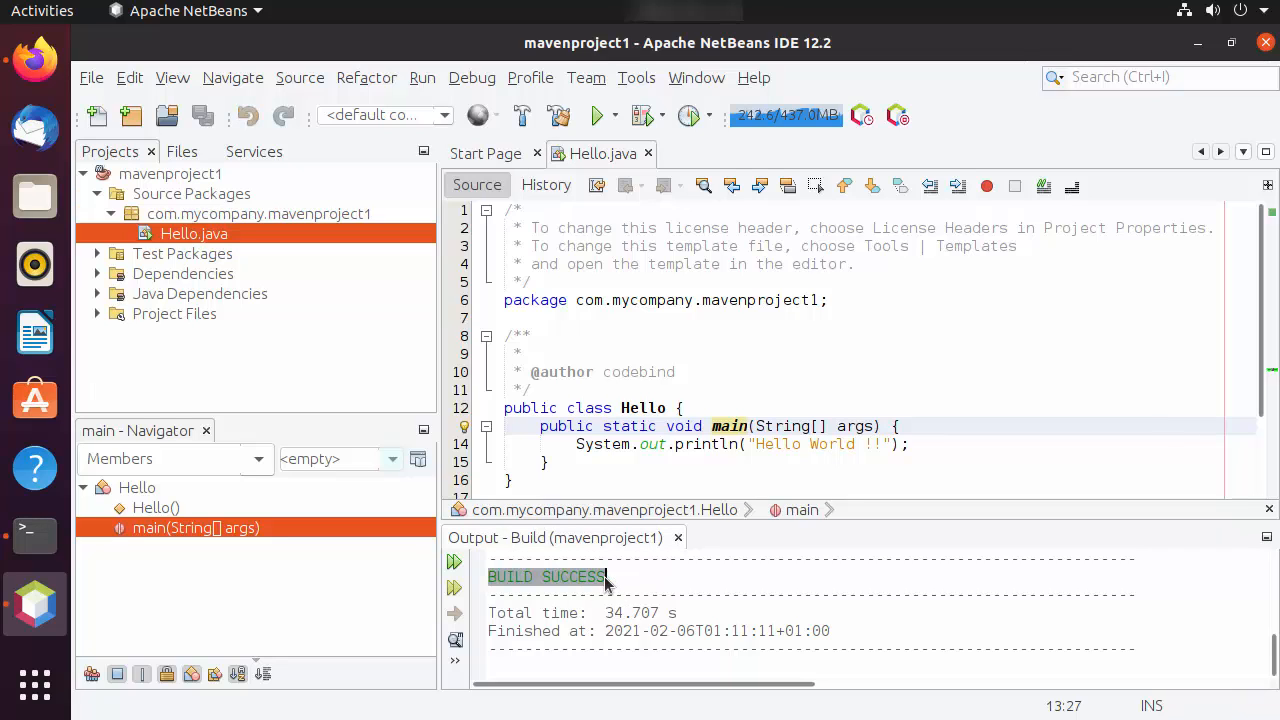
pyautogui.click(596, 118)
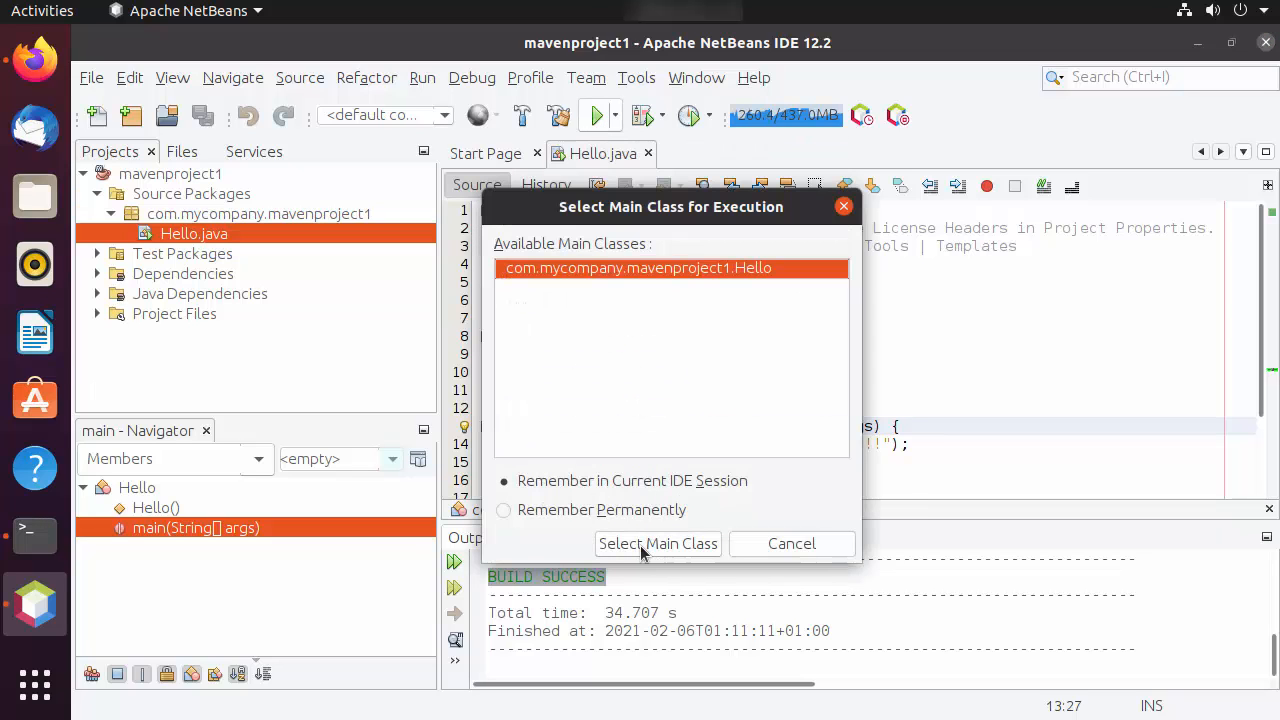
pyautogui.click(641, 545)
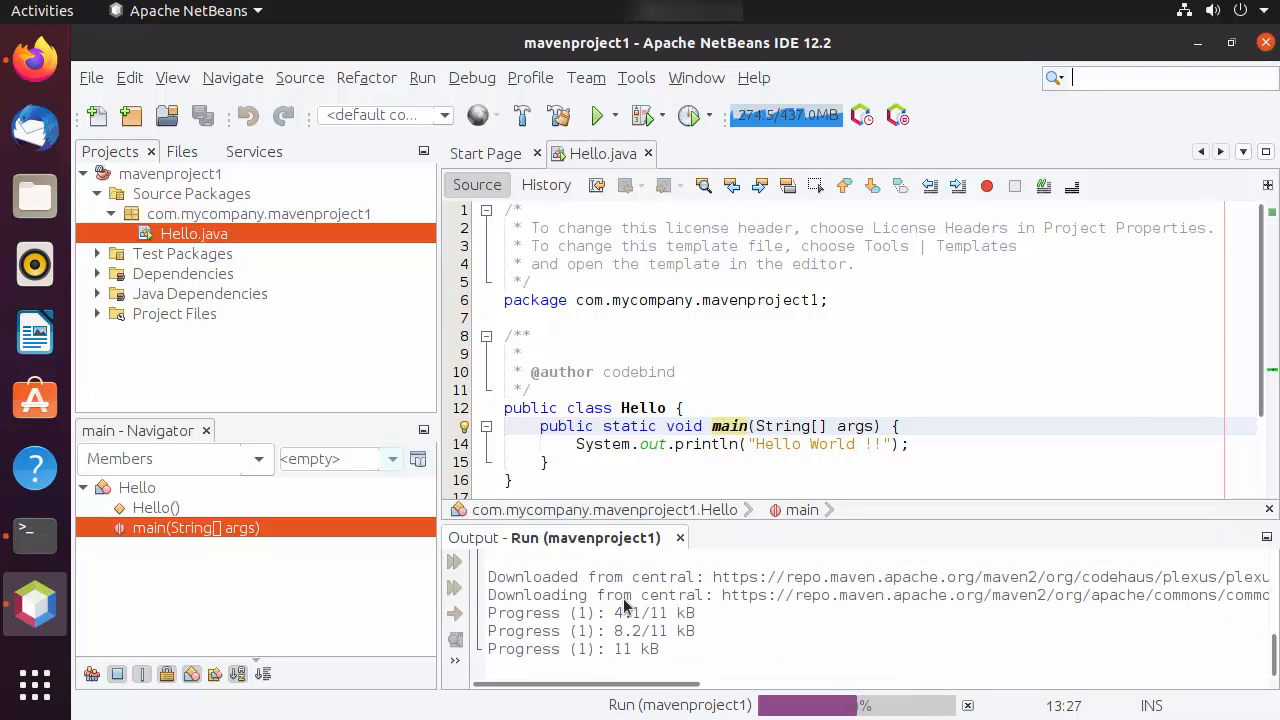
# Highlight the program's printed line in the run output and enlarge the output area upward to examine the full result
pyautogui.moveTo(614, 595); pyautogui.dragTo(490, 597)
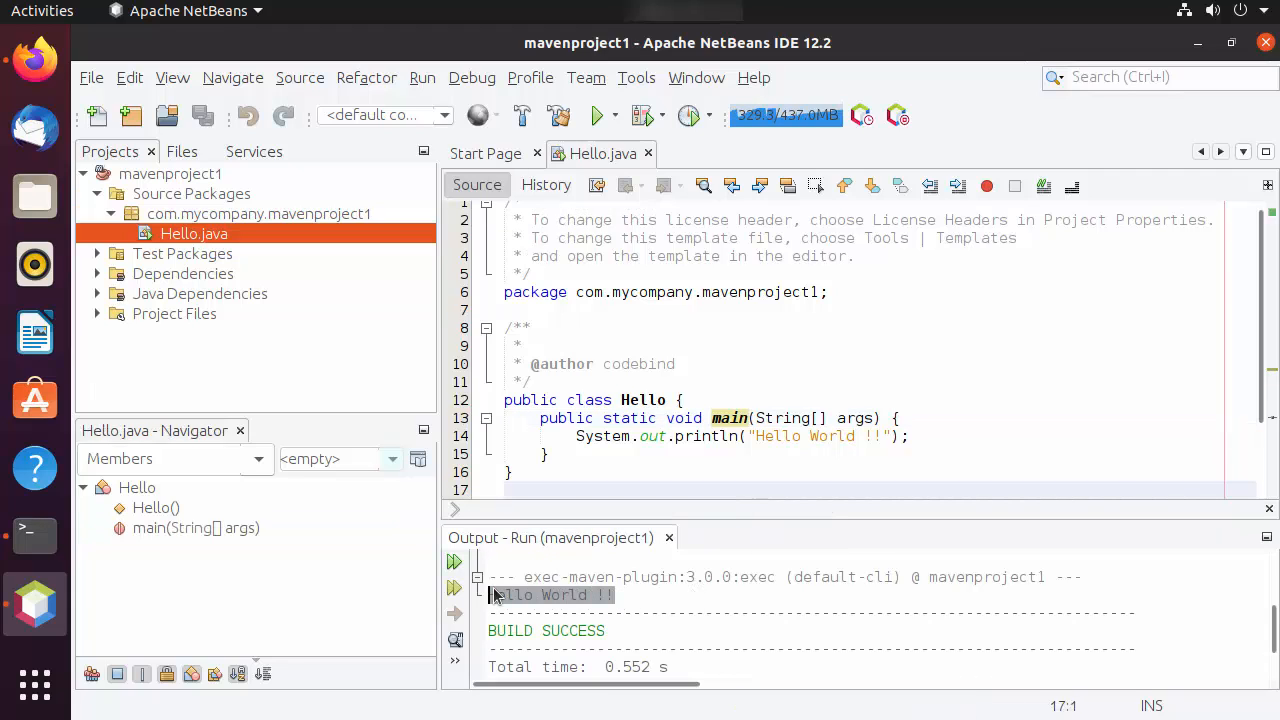
pyautogui.click(727, 519)
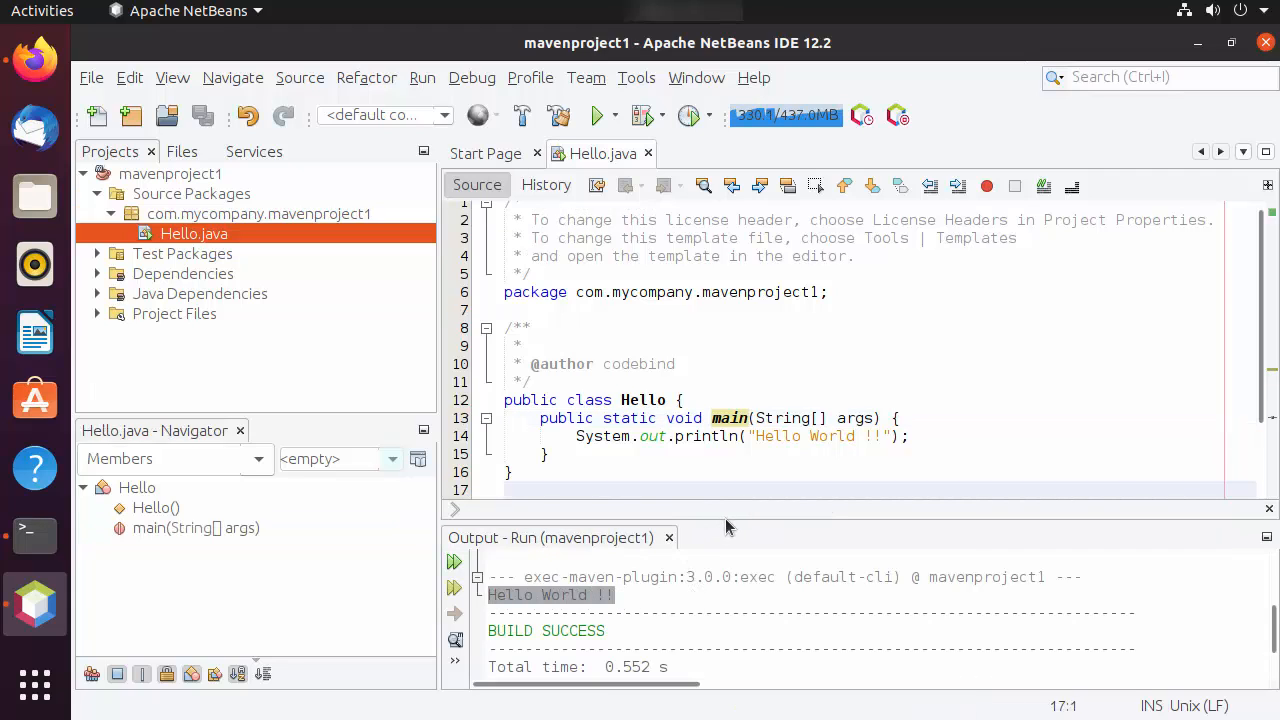
pyautogui.moveTo(727, 521); pyautogui.dragTo(752, 431)
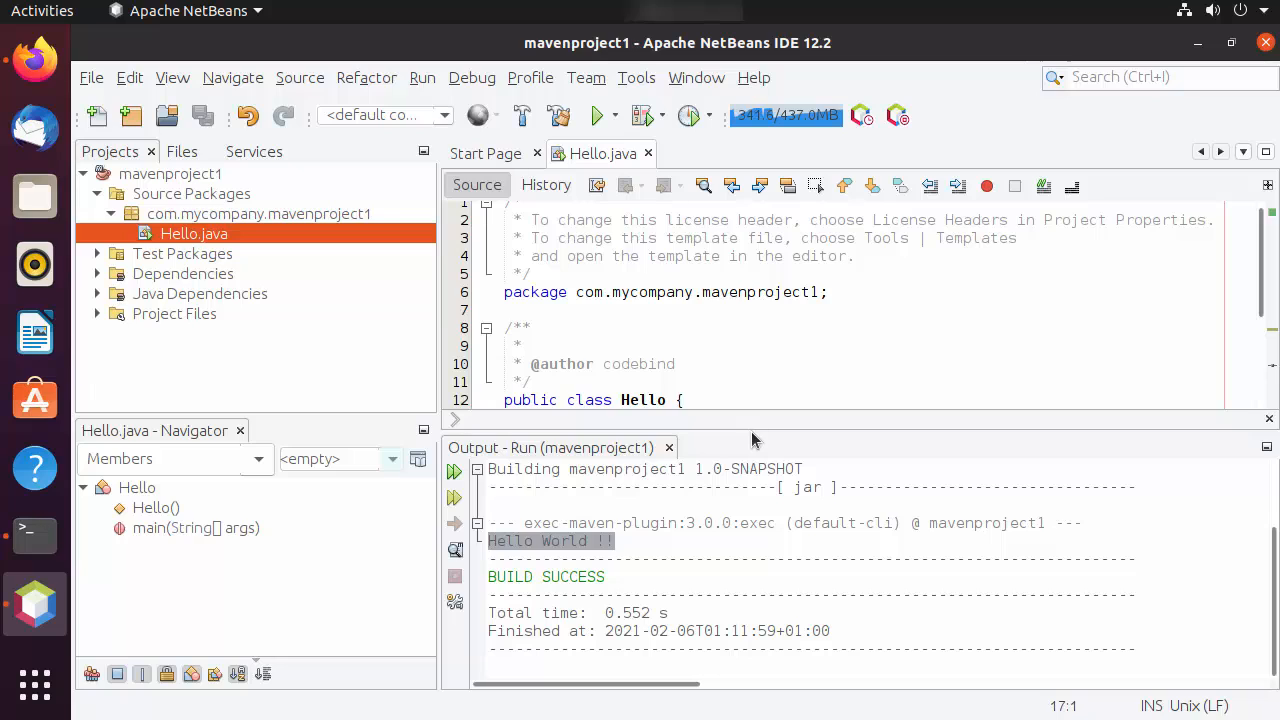